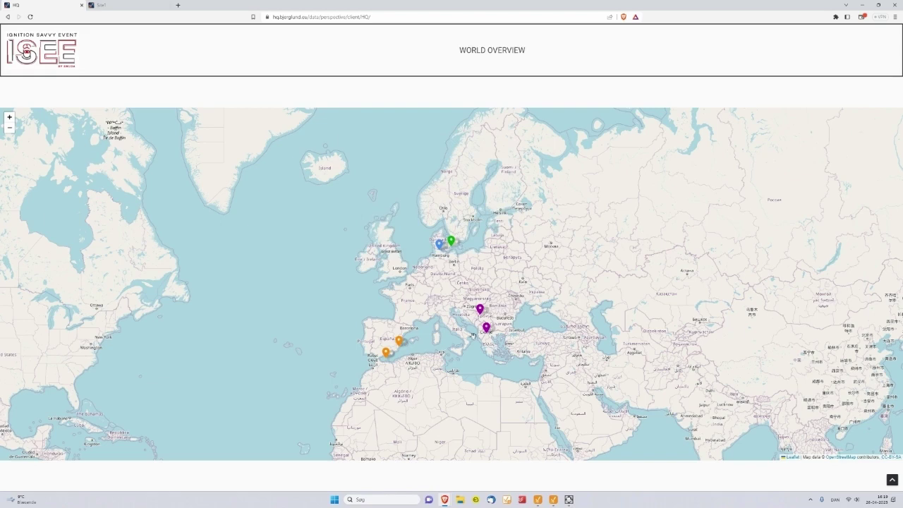
View the status popups on the world map for the headquarters, the Serbian and North Macedonian sites, Valencia and Granada
left_click(439, 245)
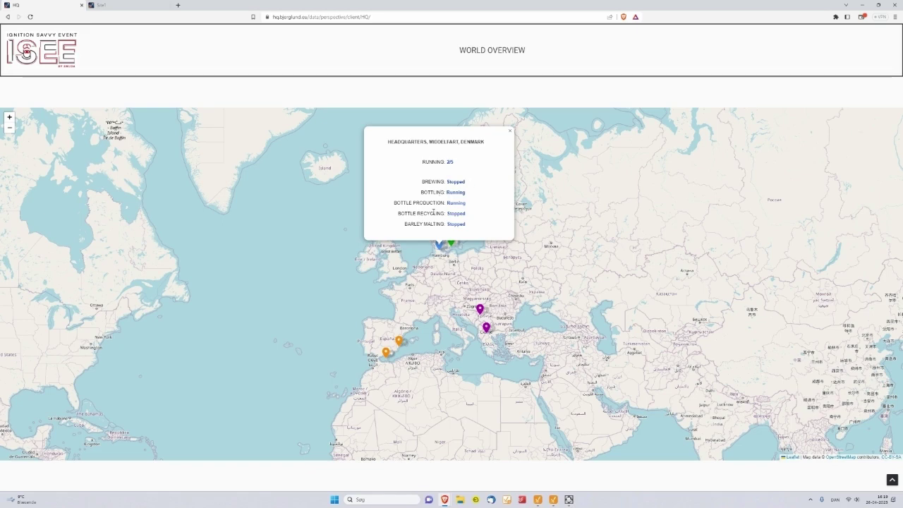
left_click(458, 335)
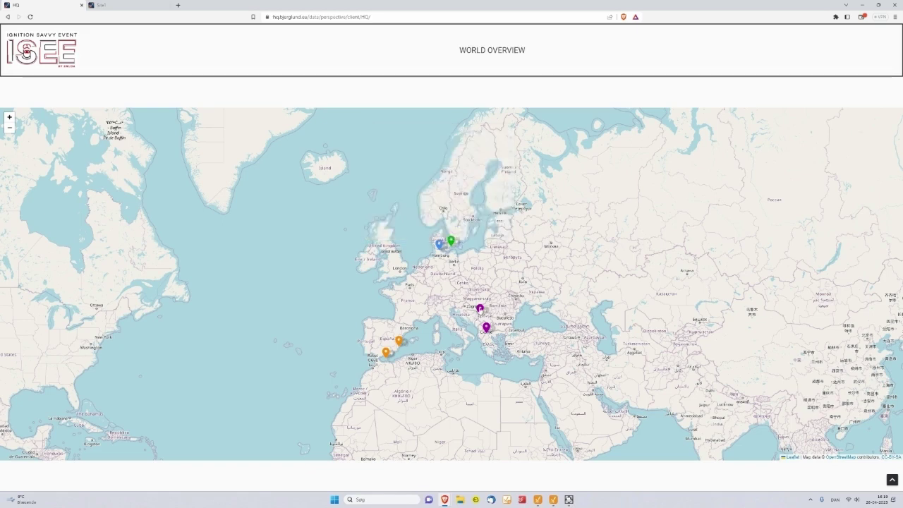
left_click(480, 312)
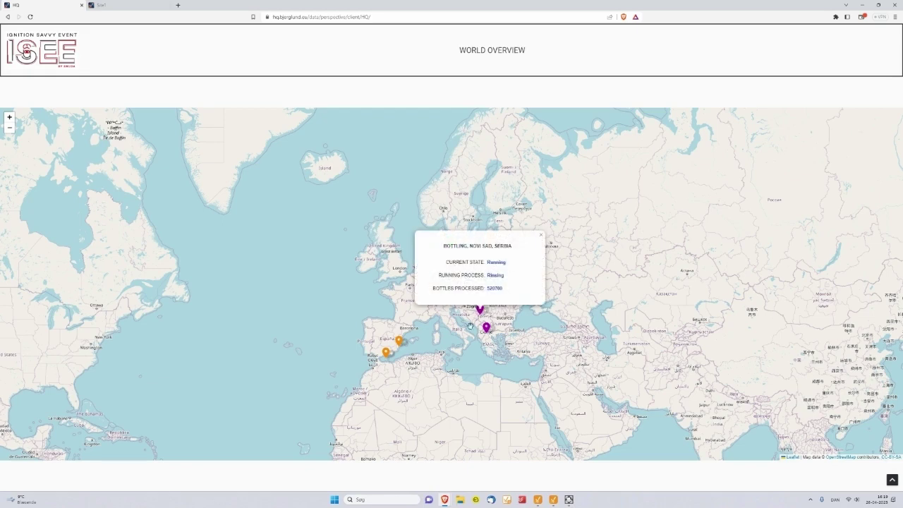
left_click(486, 328)
left_click(398, 341)
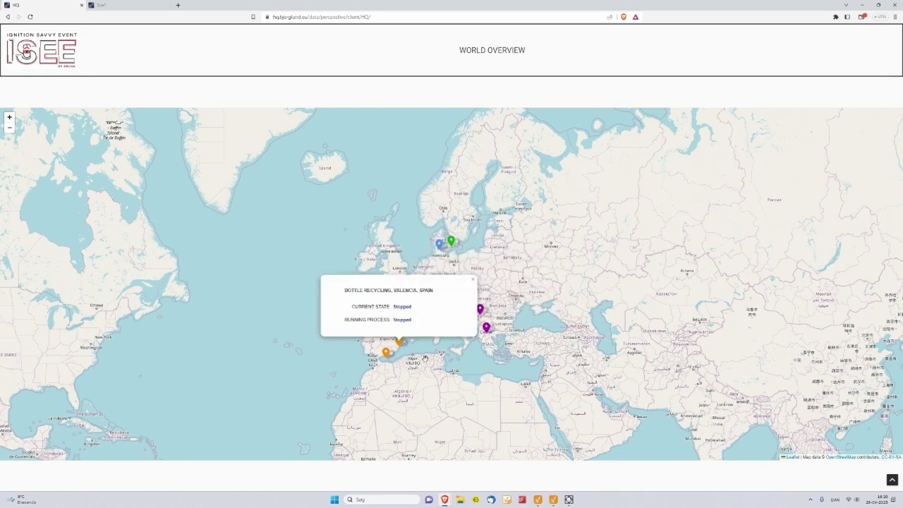
left_click(386, 352)
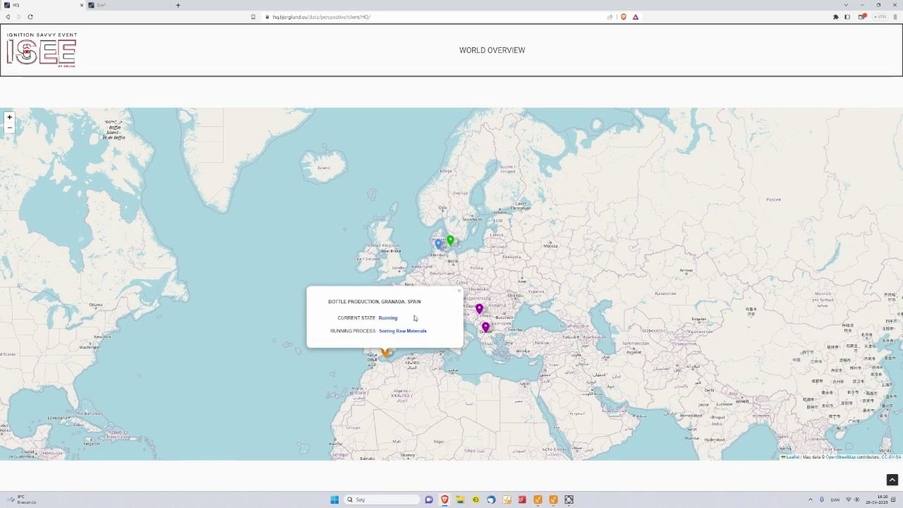
Open the batch process overview from the headquarters' status popup on the map
left_click(438, 243)
left_click(403, 151)
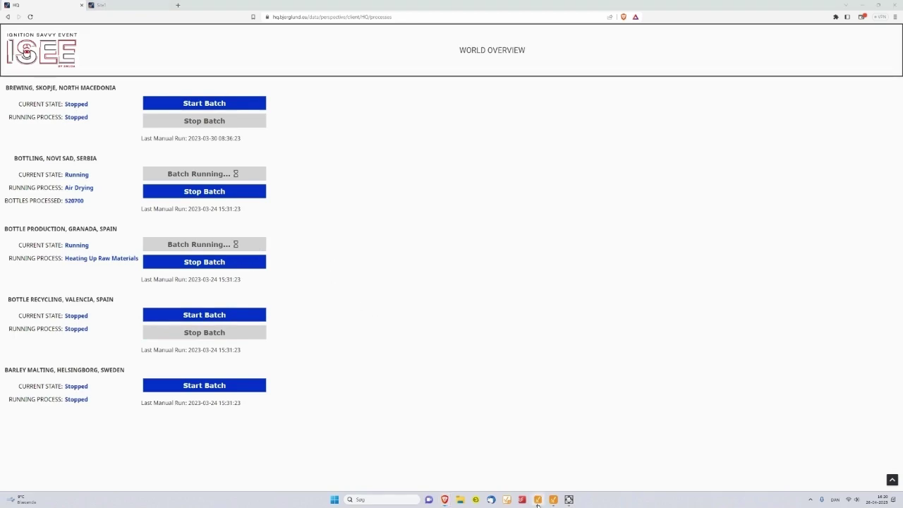
Switch to the HQ project in Ignition Designer, widen the tag browser and set its provider to MQTT Engine
left_click_drag(902, 11, 281, 8)
double_click(282, 8)
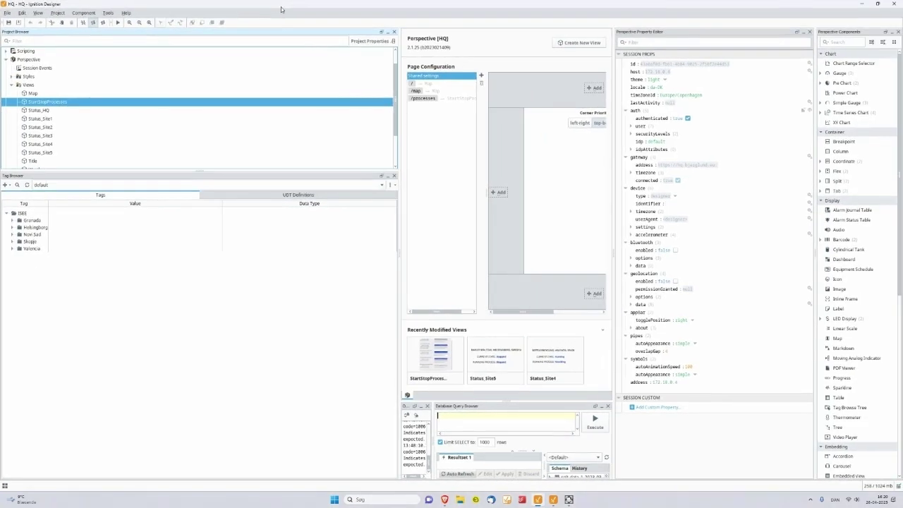
left_click_drag(397, 223, 482, 229)
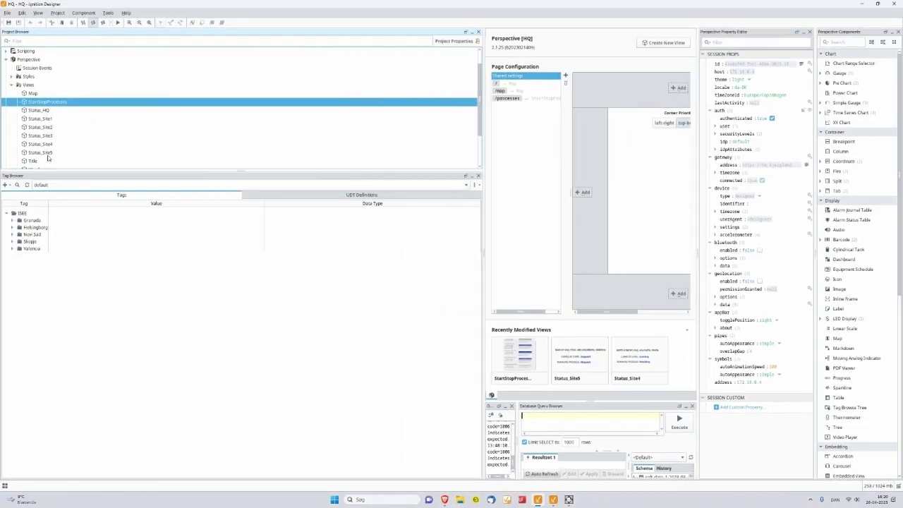
left_click(465, 184)
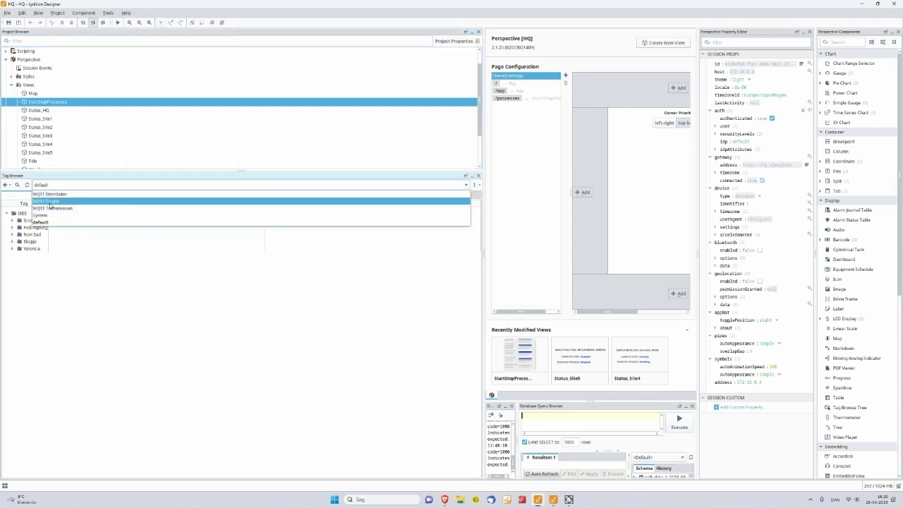
left_click(55, 205)
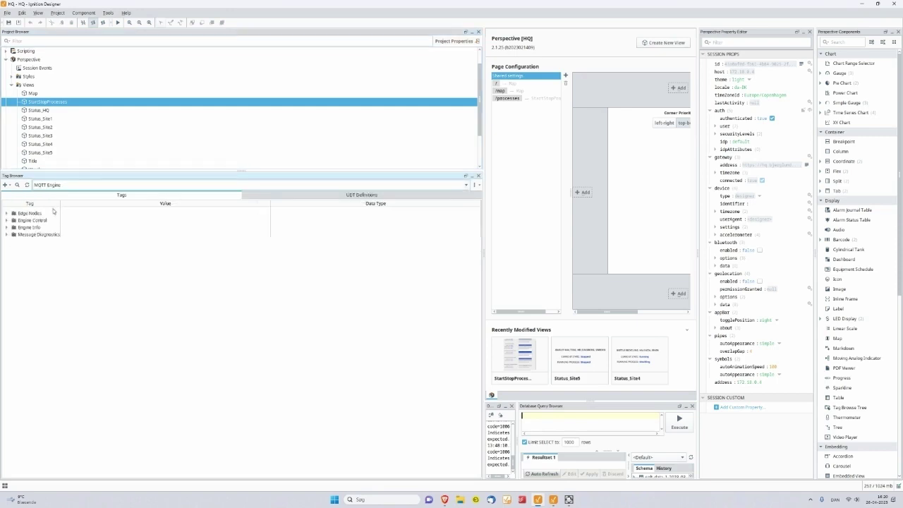
Expand Edge Nodes and the ISEE group to examine the site folders from Granada to Valencia
left_click(7, 213)
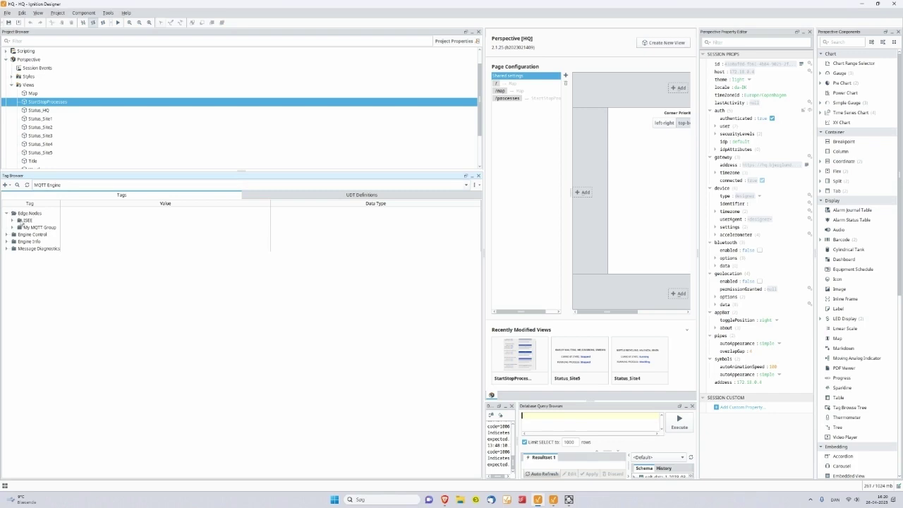
left_click(12, 220)
left_click(28, 221)
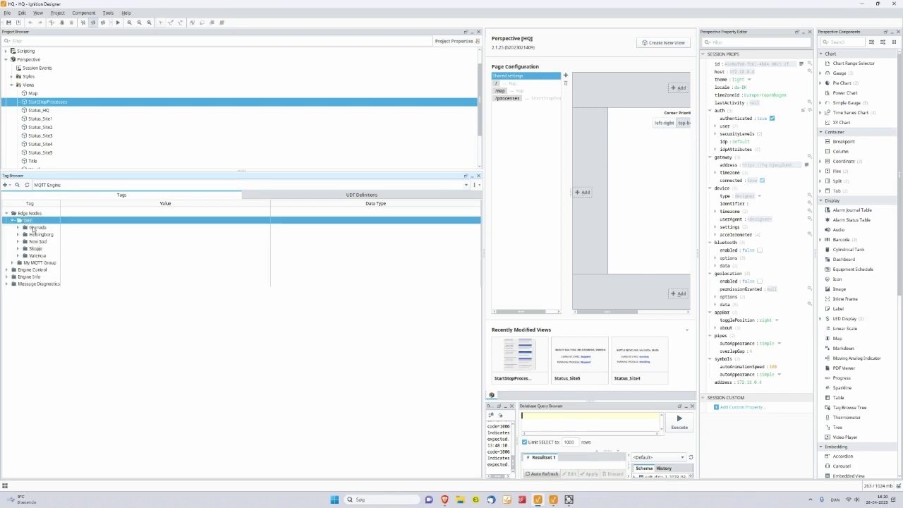
left_click_drag(32, 229, 44, 257)
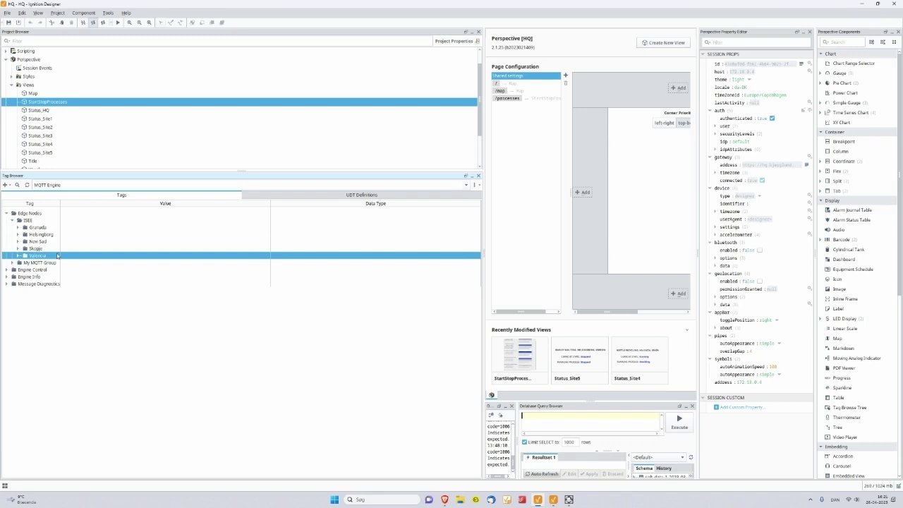
left_click(32, 228)
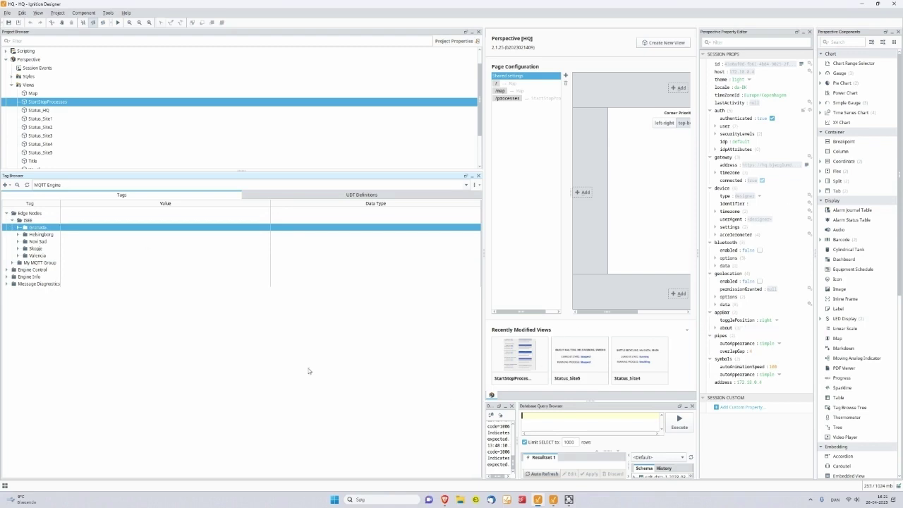
Switch to the Site1 Ignition Gateway configuration in the browser and open the MQTT Transmission server settings
left_click(444, 499)
left_click(825, 96)
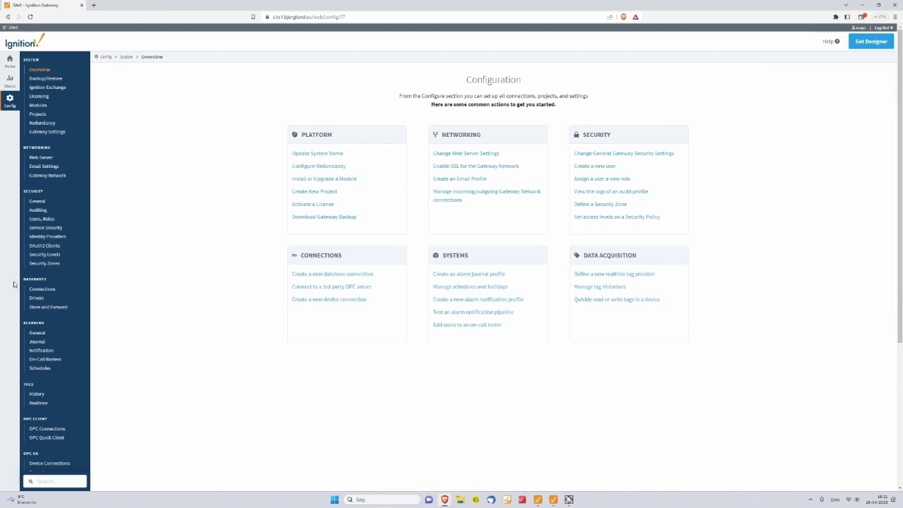
scroll(70, 268, "down", 3)
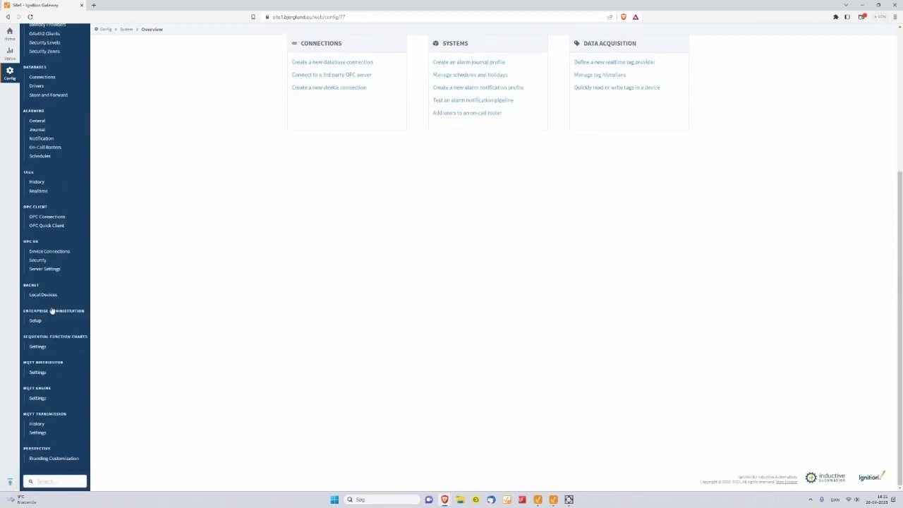
left_click(36, 432)
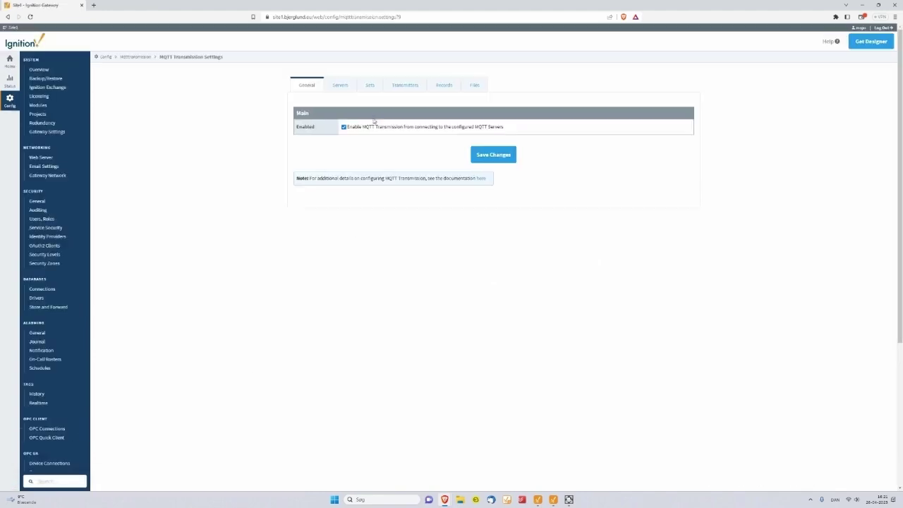
left_click(340, 85)
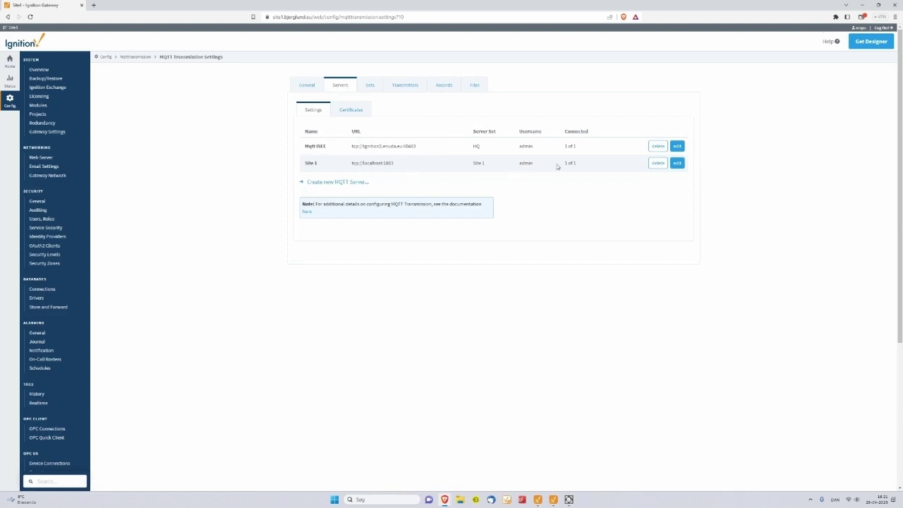
Examine the URL, server set and connection details of the Site 1 and Mqtt ISEE servers
left_click_drag(557, 165, 316, 163)
left_click(342, 167)
left_click_drag(304, 146, 589, 149)
left_click(593, 149)
Compare the tag paths, sets and Sparkplug IDs of the HQ and Site 1 transmitters, and open the HQ transmitter's settings
left_click(397, 86)
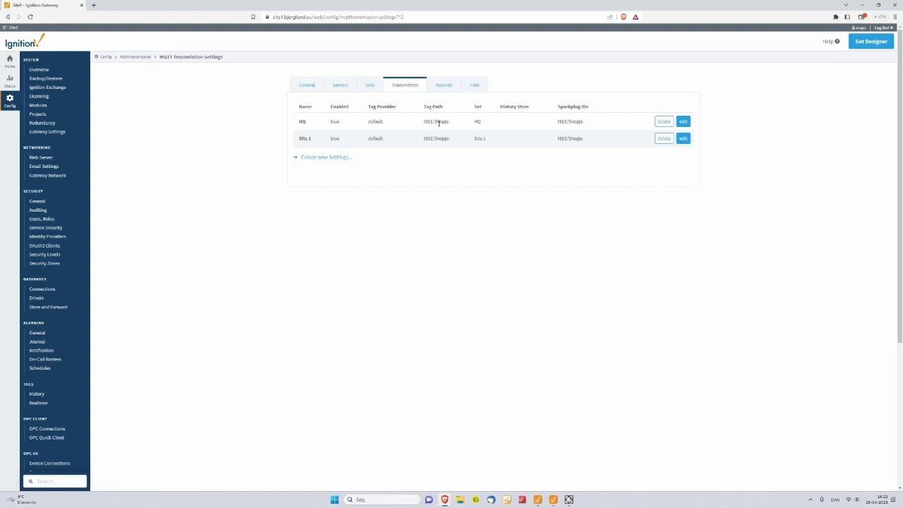
left_click_drag(424, 123, 452, 139)
double_click(477, 121)
left_click_drag(557, 121, 584, 121)
left_click_drag(558, 139, 592, 141)
left_click_drag(297, 139, 319, 140)
left_click(318, 139)
left_click(683, 121)
scroll(354, 158, "down", 1)
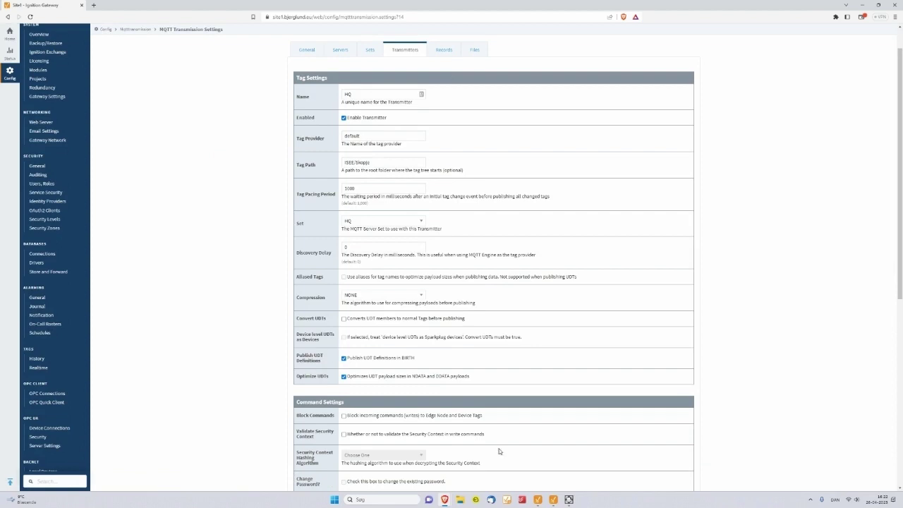
Return to the HQ project in Ignition Designer and compare the MQTT Engine provider's tags with its UDT definitions
left_click(538, 499)
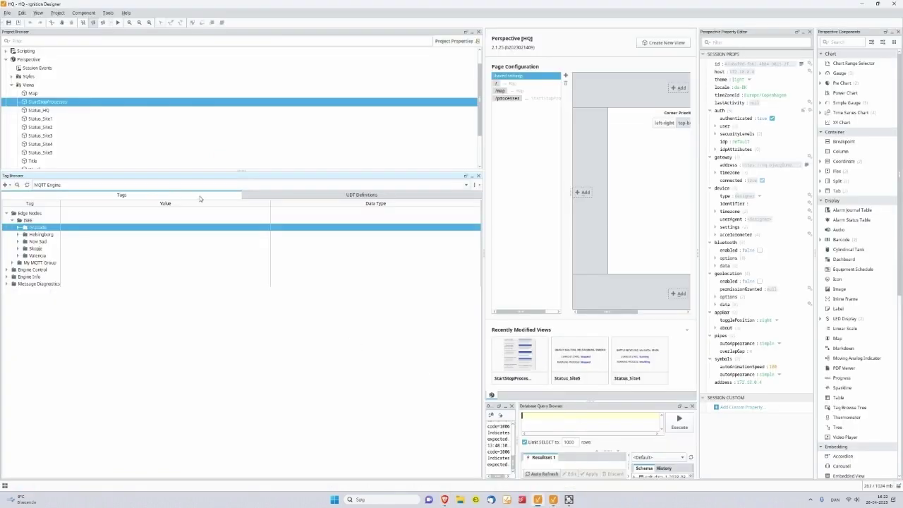
left_click(279, 196)
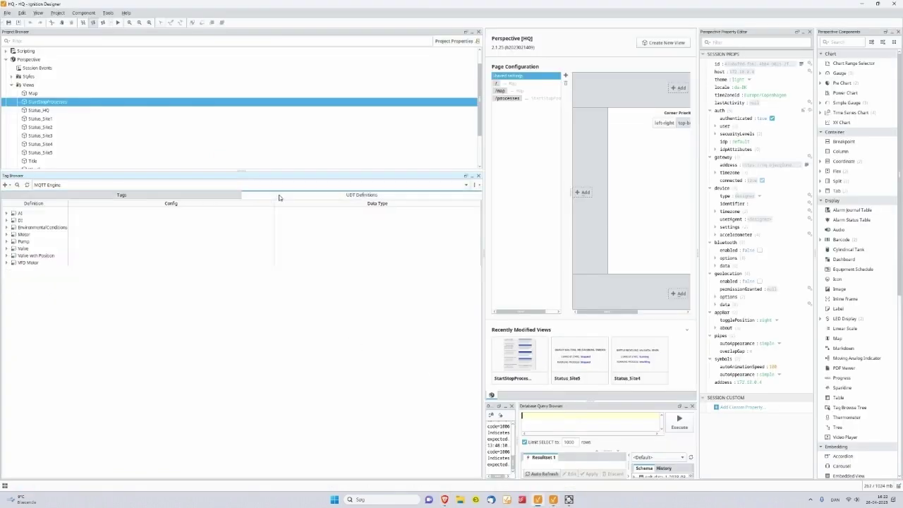
left_click(122, 195)
left_click(361, 194)
left_click(121, 195)
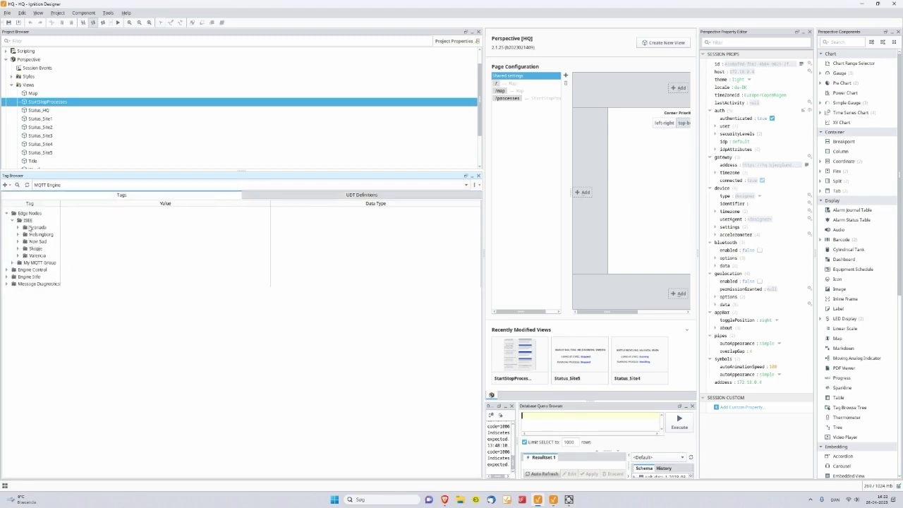
left_click(247, 198)
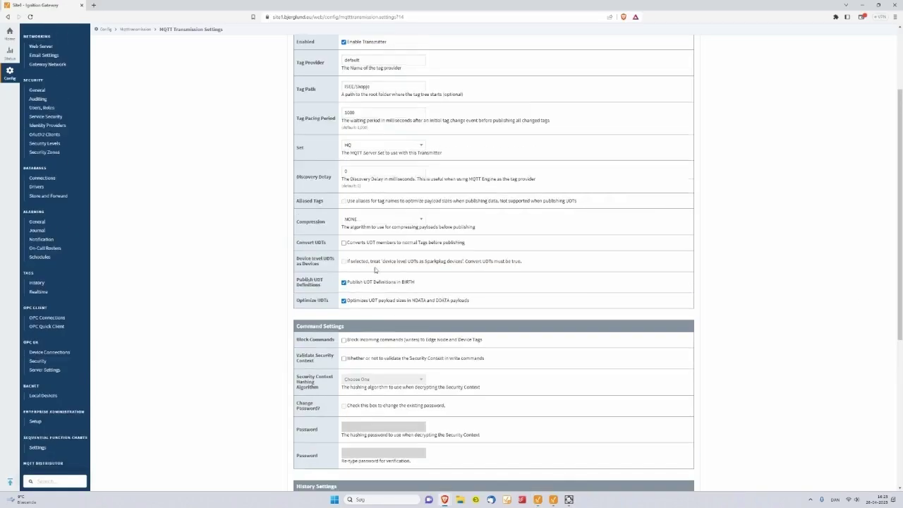
Review the HQ transmitter's tag, command, history and Sparkplug settings, including the History Store options, leaving the store set to none
scroll(342, 292, "down", 2)
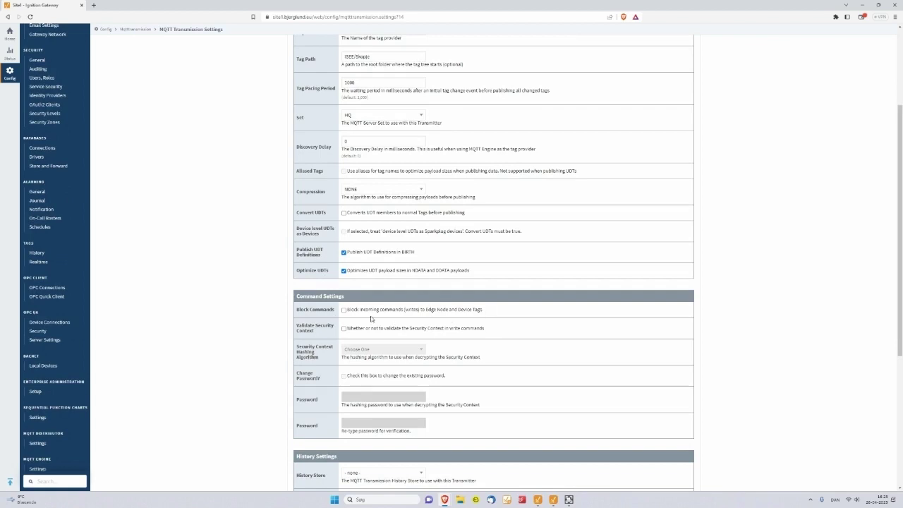
scroll(372, 319, "up", 2)
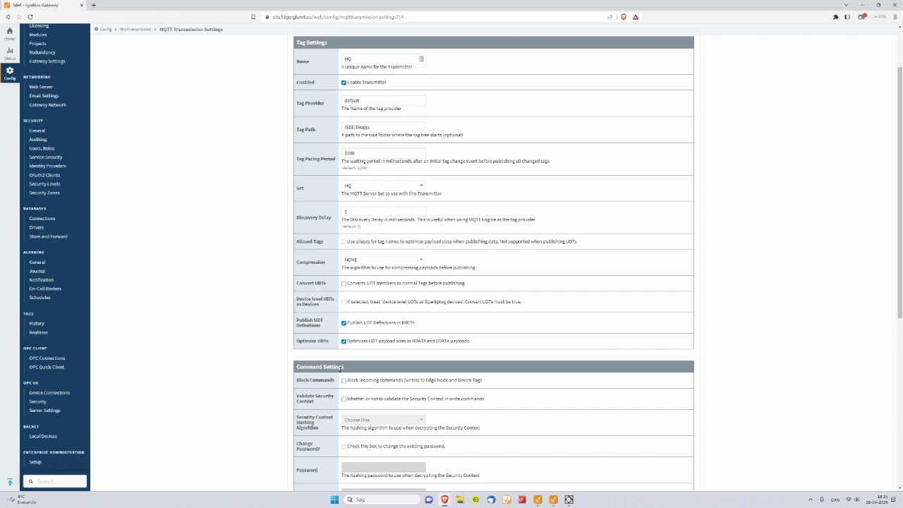
scroll(314, 392, "down", 3)
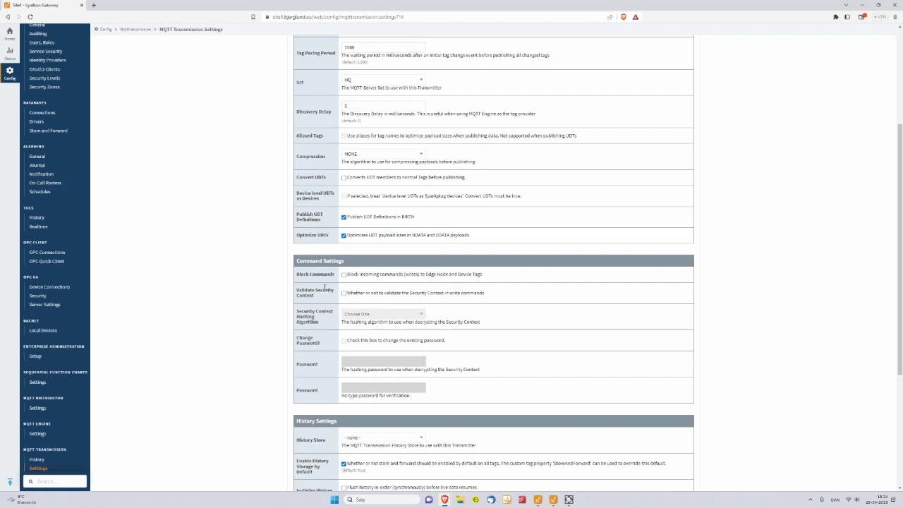
scroll(266, 343, "down", 4)
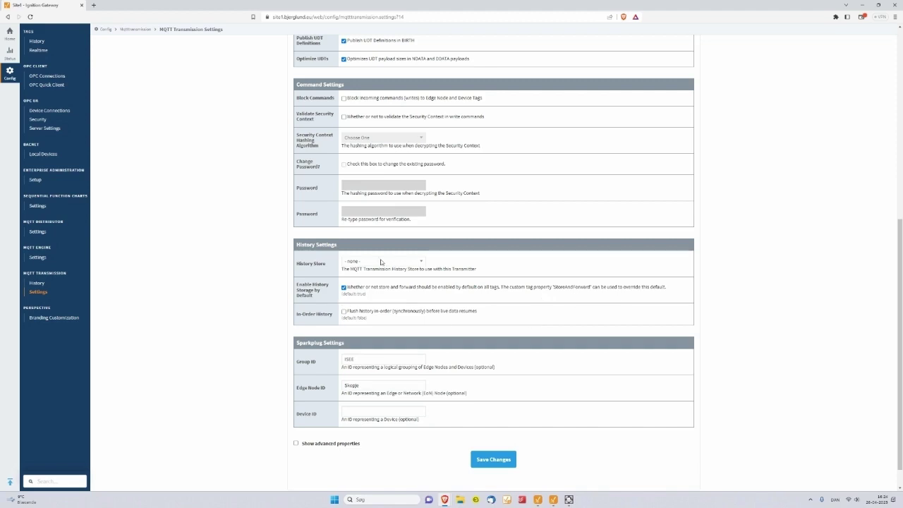
left_click(385, 263)
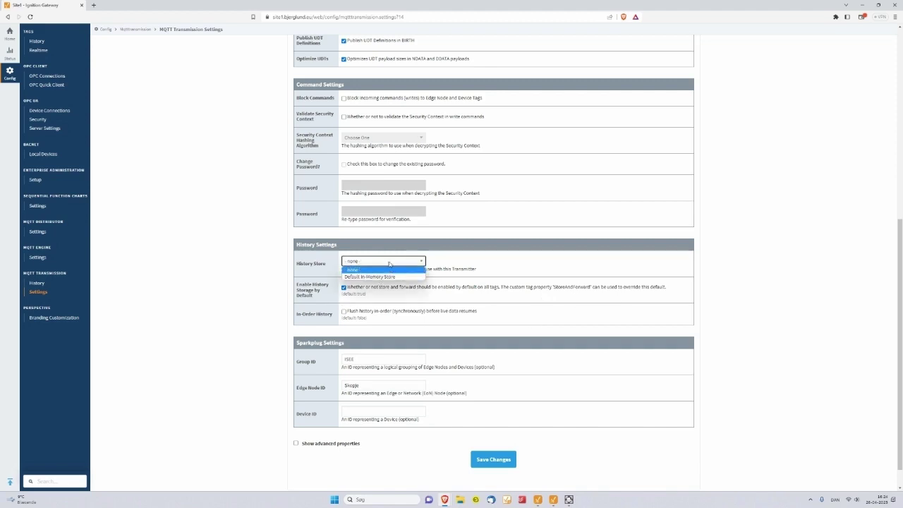
left_click(404, 269)
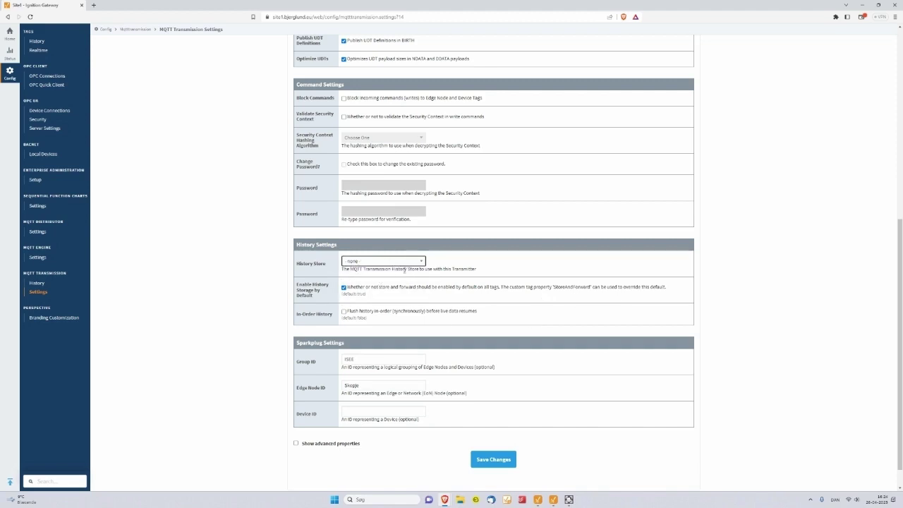
Open the MQTT Transmission history stores and examine the Default In-Memory Store's status and tag capacities
left_click(37, 283)
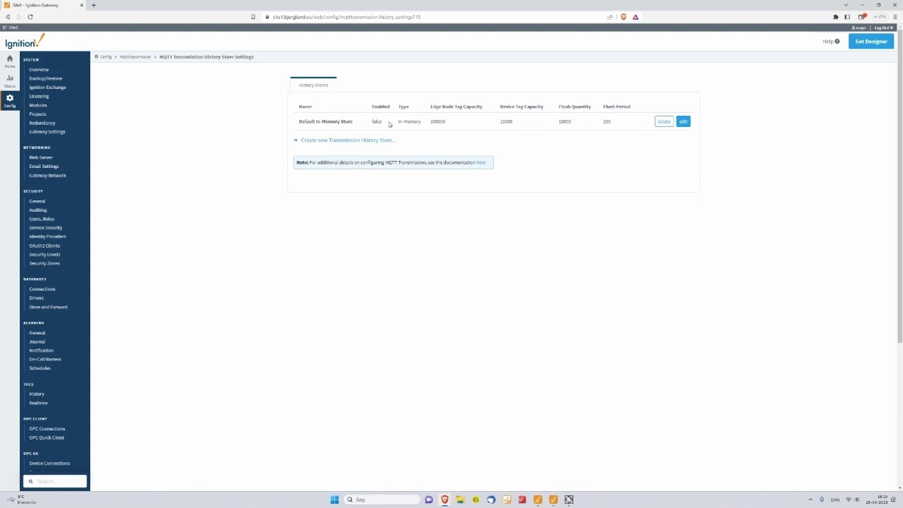
double_click(450, 125)
left_click(475, 124)
scroll(75, 343, "down", 3)
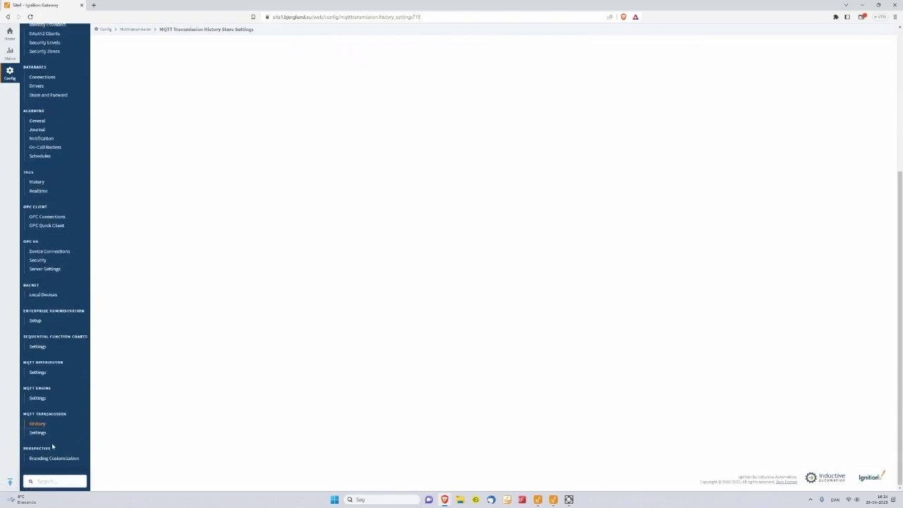
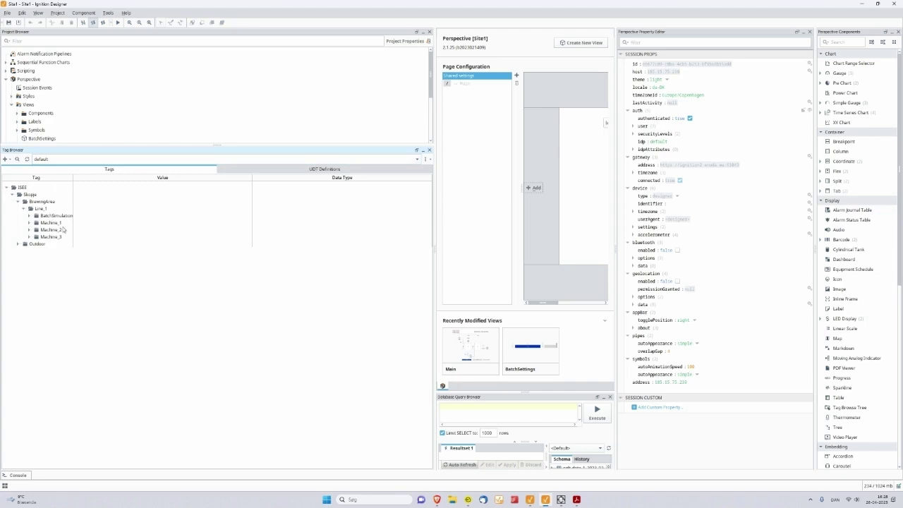
Examine the Site1 project's tag hierarchy from ISEE through Skopje and BrewingArea to Line_1
left_click(31, 202)
left_click(46, 215)
left_click(38, 209)
left_click(24, 188)
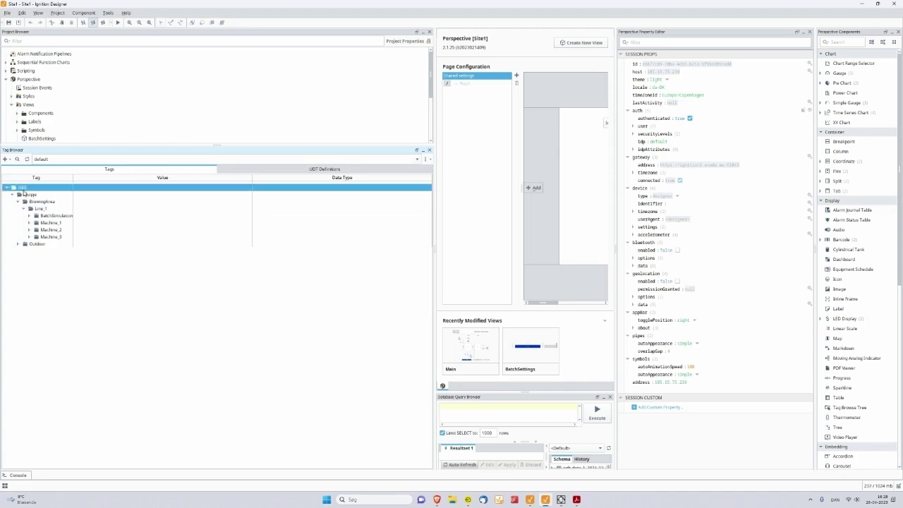
left_click(31, 196)
left_click(48, 204)
left_click(41, 210)
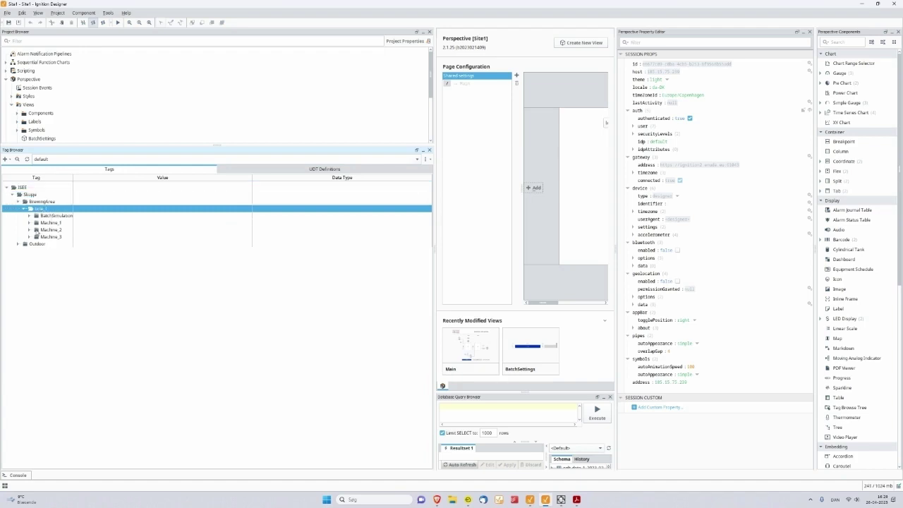
Examine the instances under Machine_1 in the Site1 tags and the Alarm, Input and Note folders of DI 1
left_click(29, 224)
left_click(46, 230)
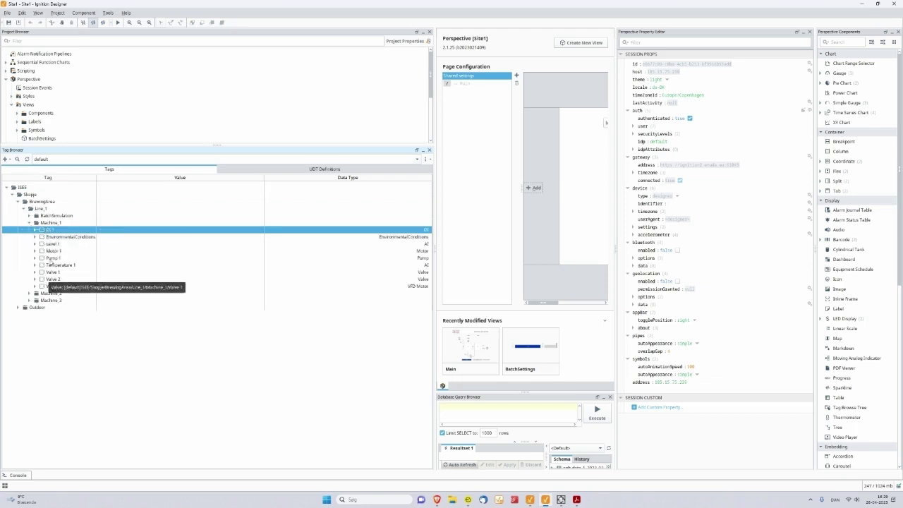
left_click(258, 168)
left_click(108, 170)
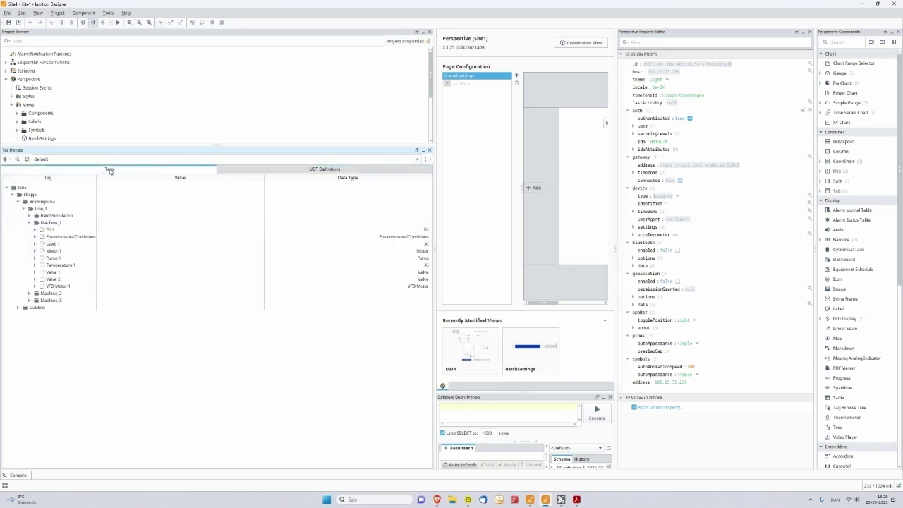
left_click(35, 230)
left_click(40, 251)
left_click(40, 244)
left_click(40, 244)
left_click(40, 251)
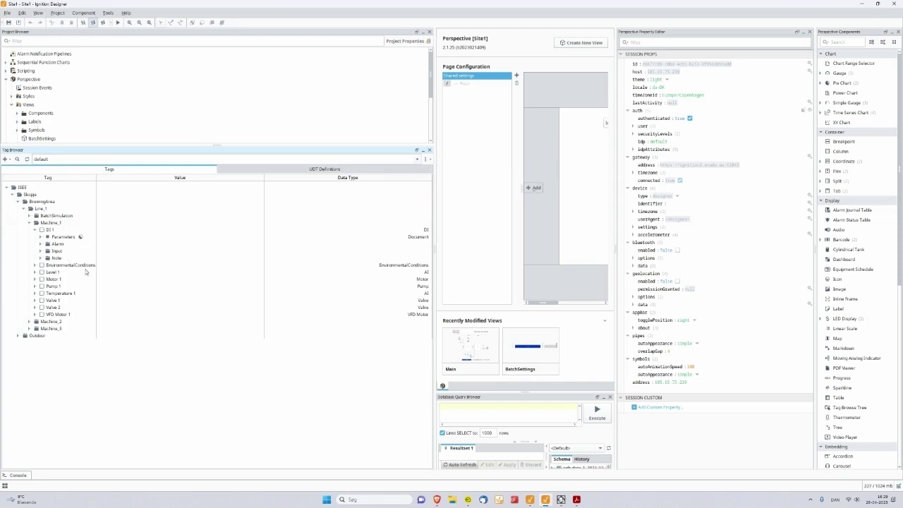
Switch to the Site1 client in the Brave browser and start a batch for the Skopje brewing process
mouse_move(444, 501)
left_click(379, 471)
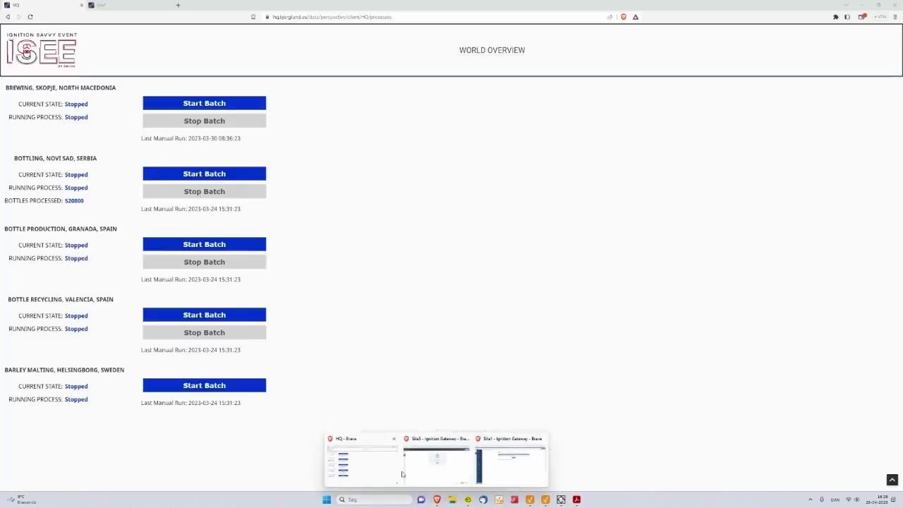
mouse_move(524, 471)
left_click(340, 455)
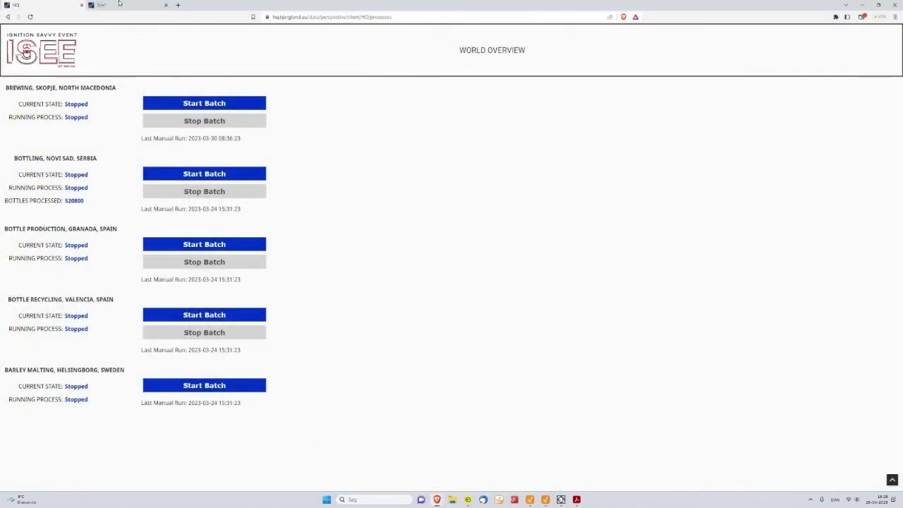
left_click(127, 5)
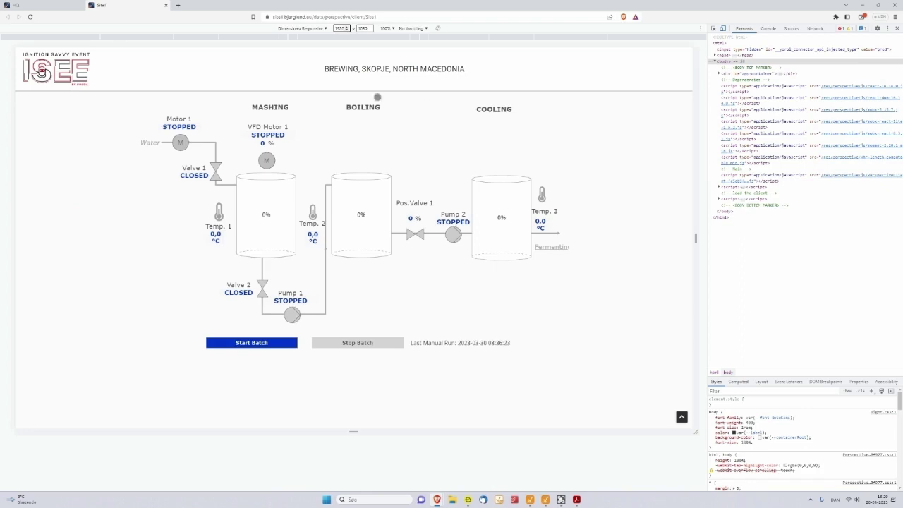
left_click(236, 345)
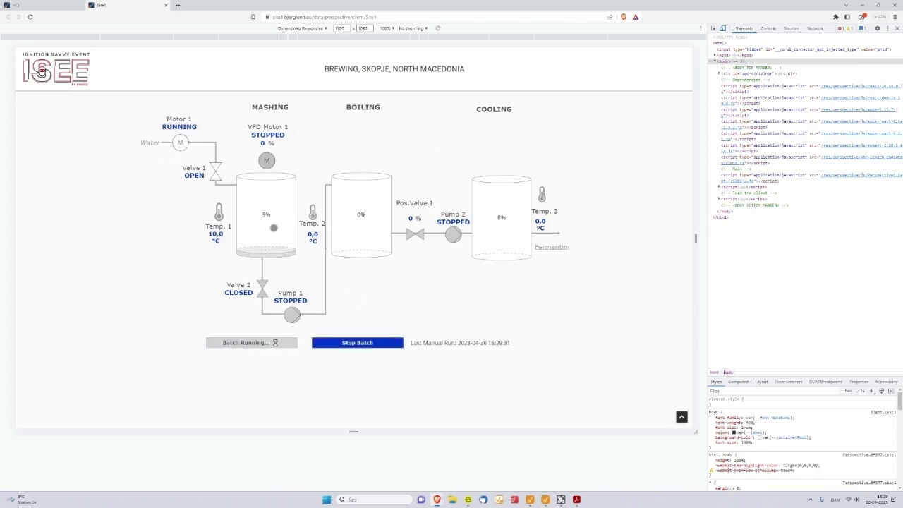
Return to the Site1 project in Ignition Designer and inspect the Input tags of Machine_1's Level 1
mouse_move(437, 499)
left_click(530, 500)
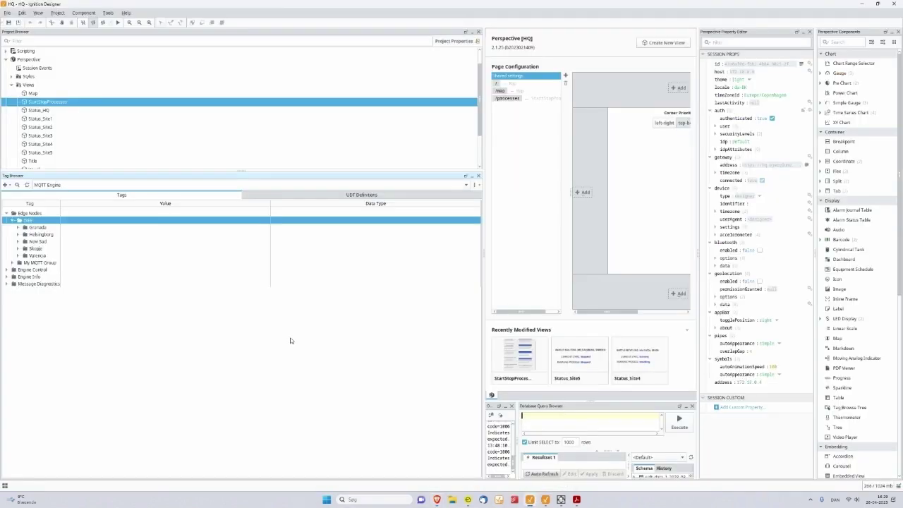
left_click(545, 500)
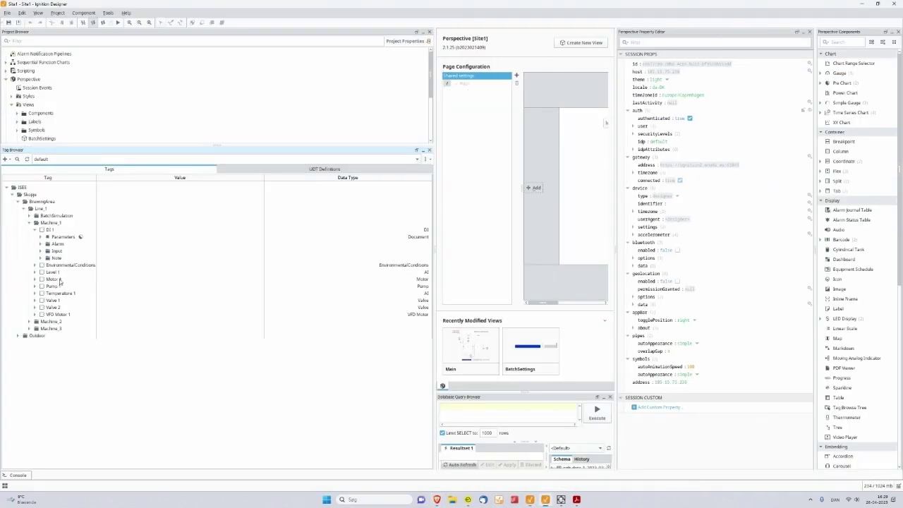
left_click(35, 273)
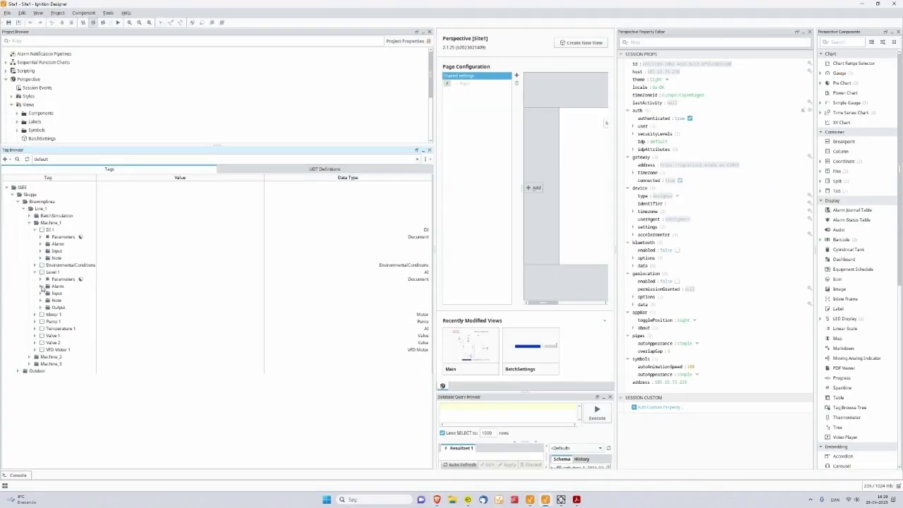
left_click(40, 294)
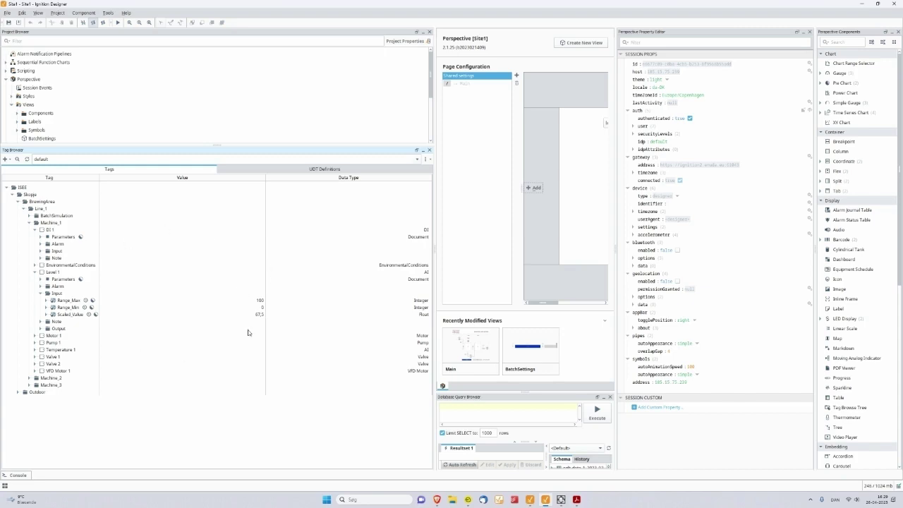
Switch to the HQ project and inspect the Level 1 Input tags under Skopje, BrewingArea, Line_1, Machine_1 in the MQTT Engine provider
left_click(539, 501)
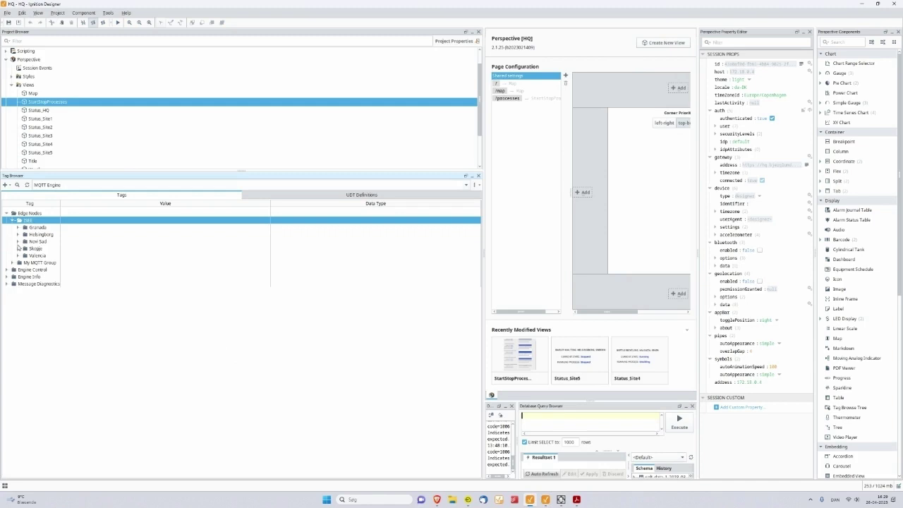
left_click(18, 248)
left_click(23, 256)
left_click(30, 269)
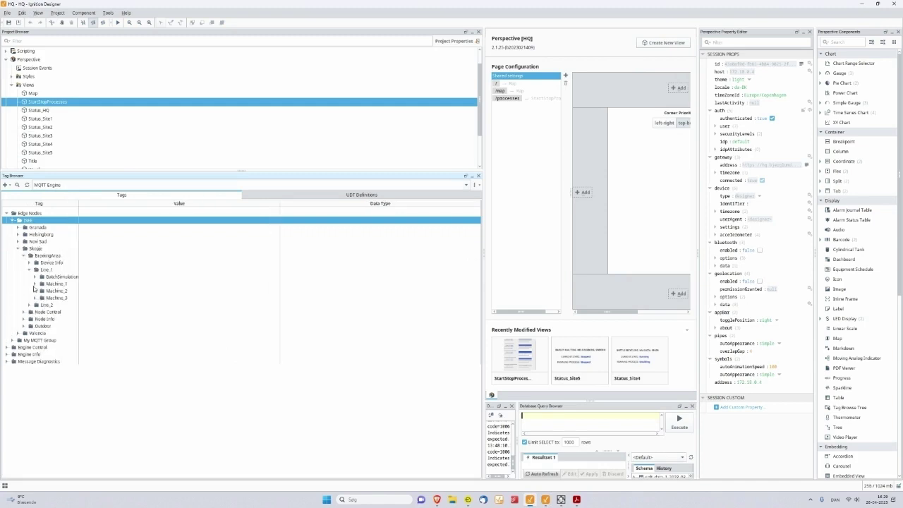
left_click(35, 284)
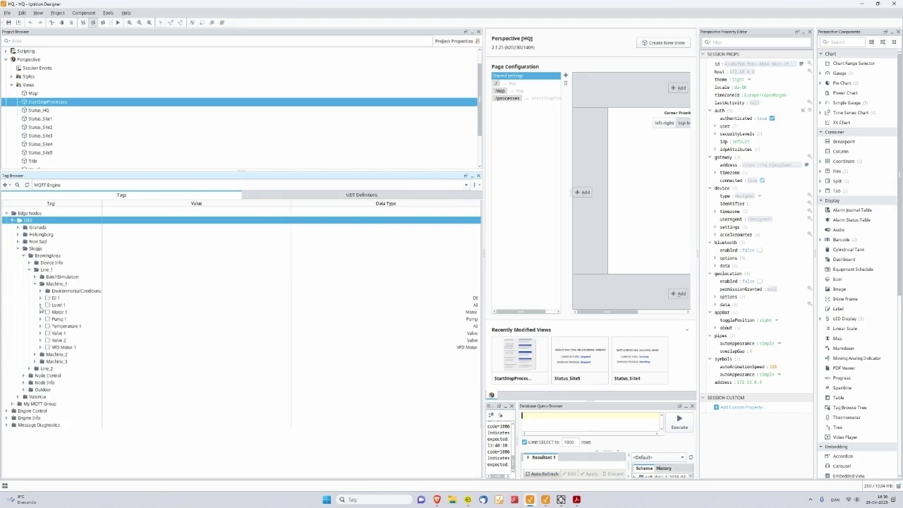
left_click(40, 305)
left_click(45, 326)
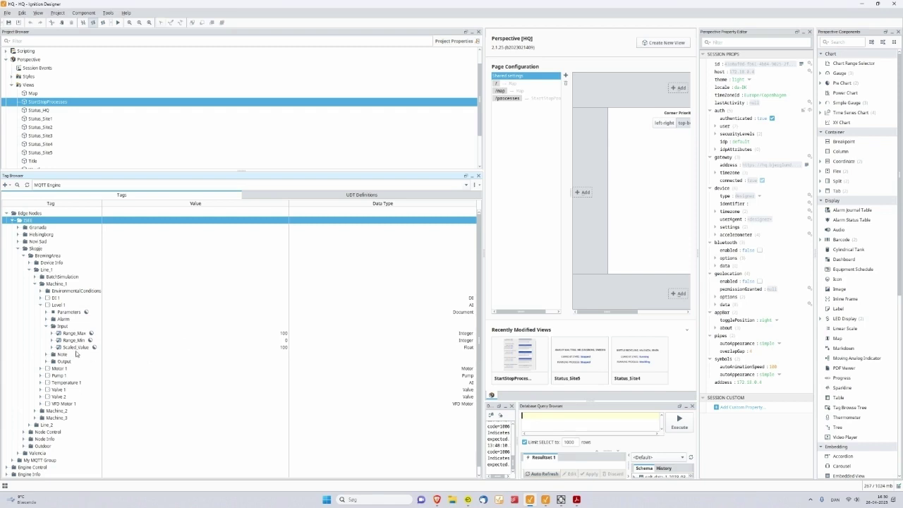
Check the running batch in the Site1 client, then inspect VFD Motor 1's Input tags in the Site1 project
mouse_move(438, 499)
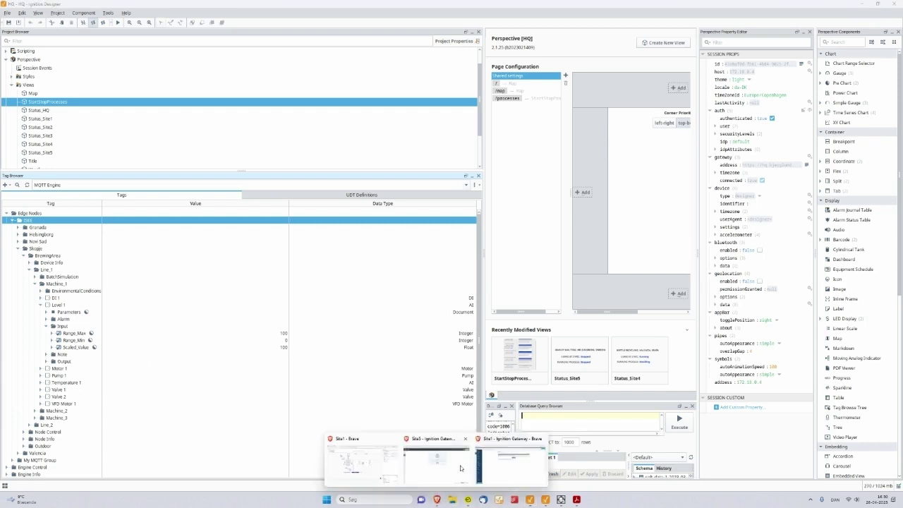
left_click(356, 461)
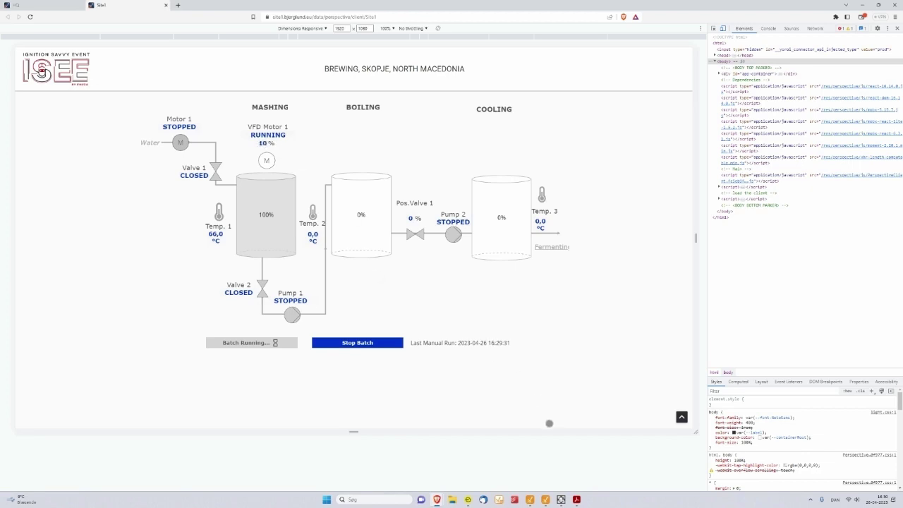
left_click(543, 500)
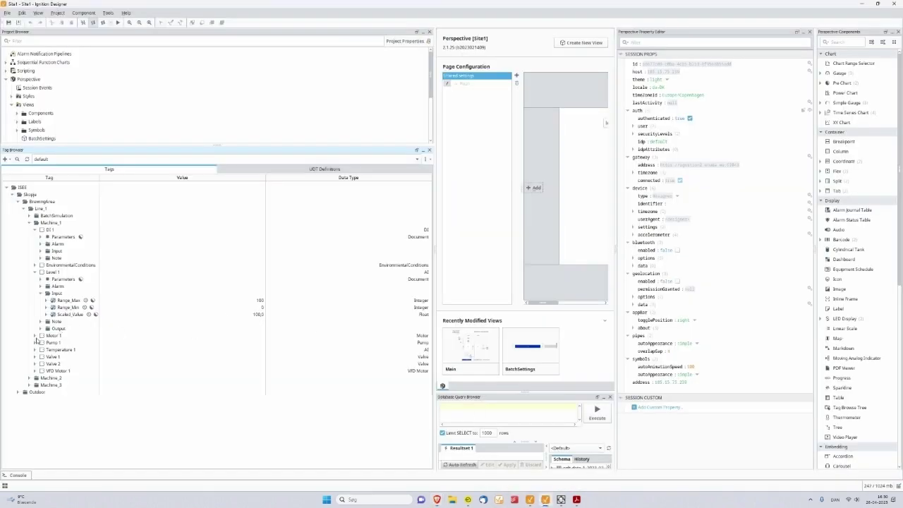
left_click(34, 336)
left_click(35, 406)
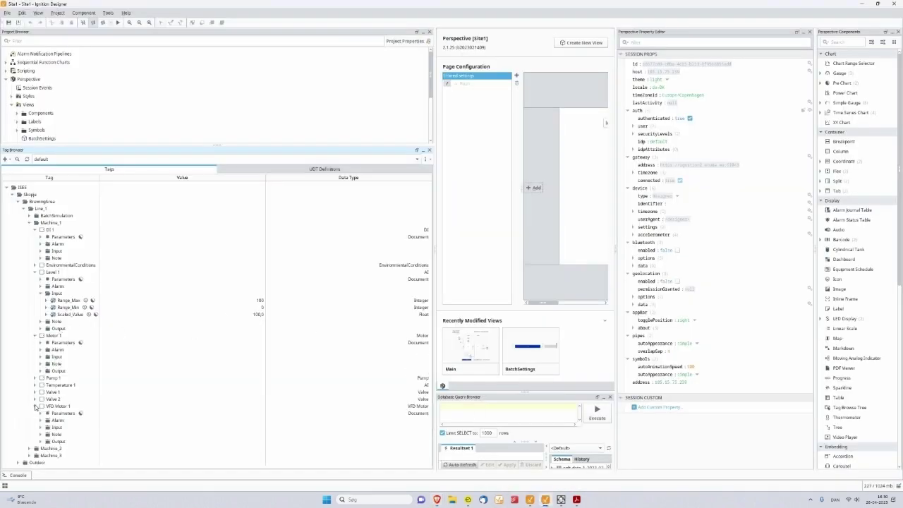
left_click(40, 427)
scroll(237, 443, "down", 1)
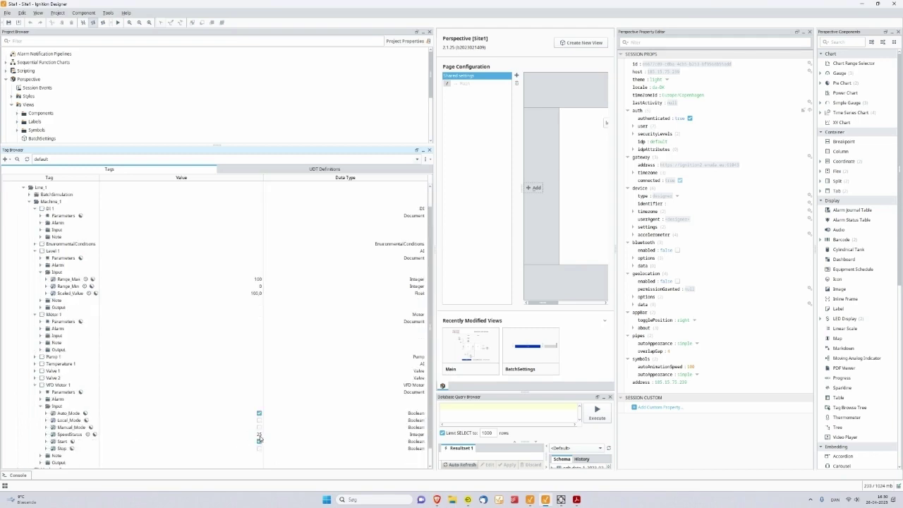
scroll(212, 434, "down", 1)
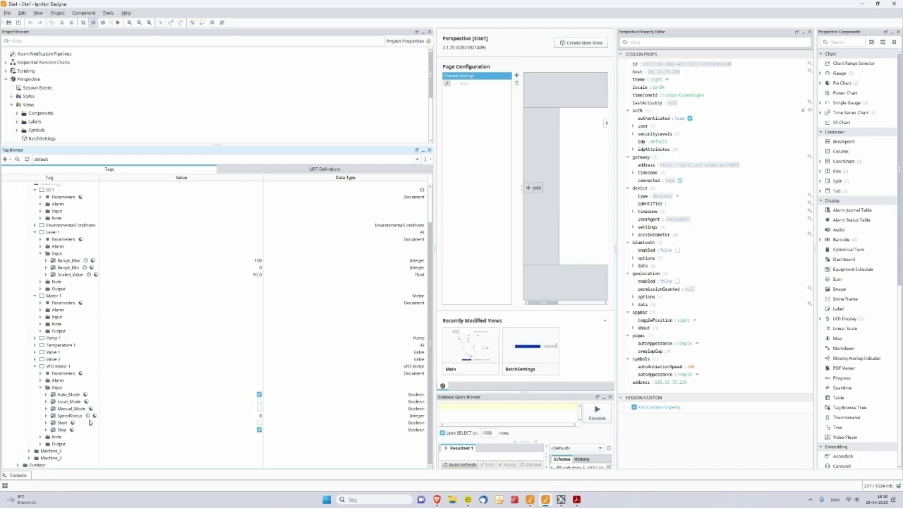
Check the batch progress in the Site1 client again, then reduce the Site1 project's tag tree to the folders under Line_1
mouse_move(423, 496)
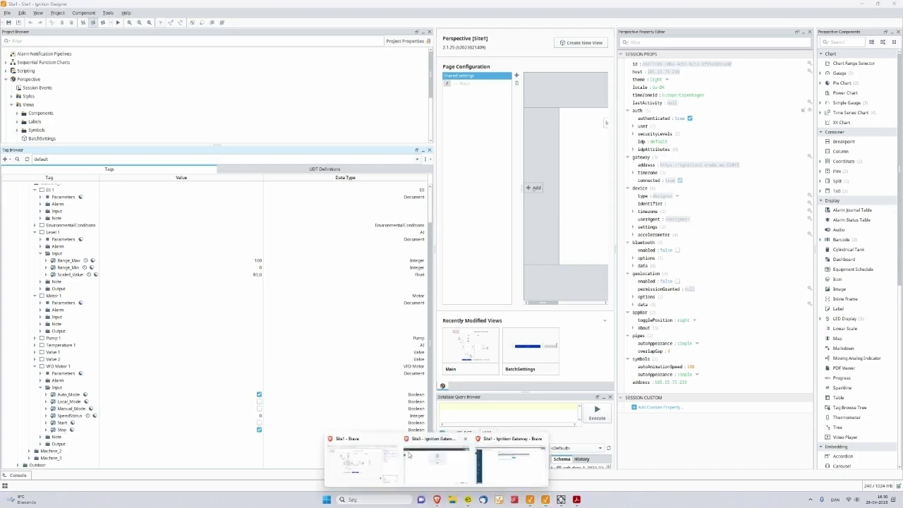
left_click(426, 462)
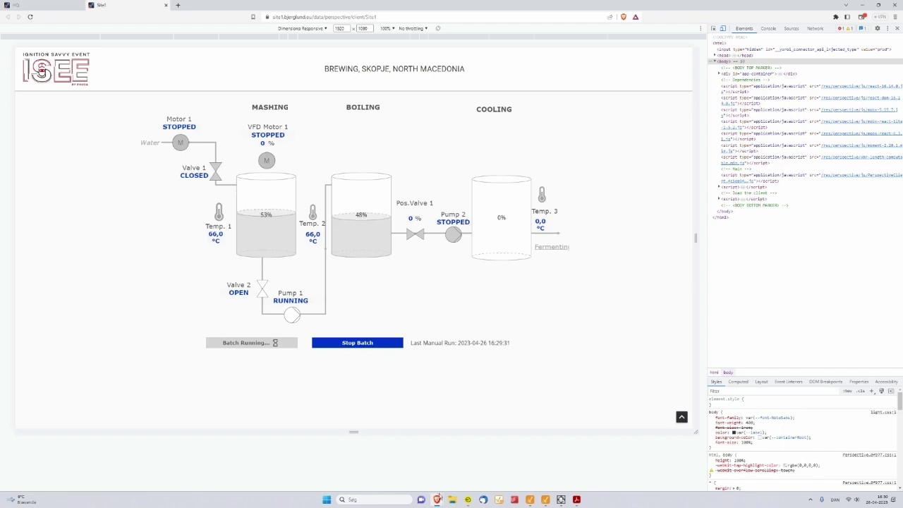
left_click(530, 501)
mouse_move(526, 498)
left_click(443, 403)
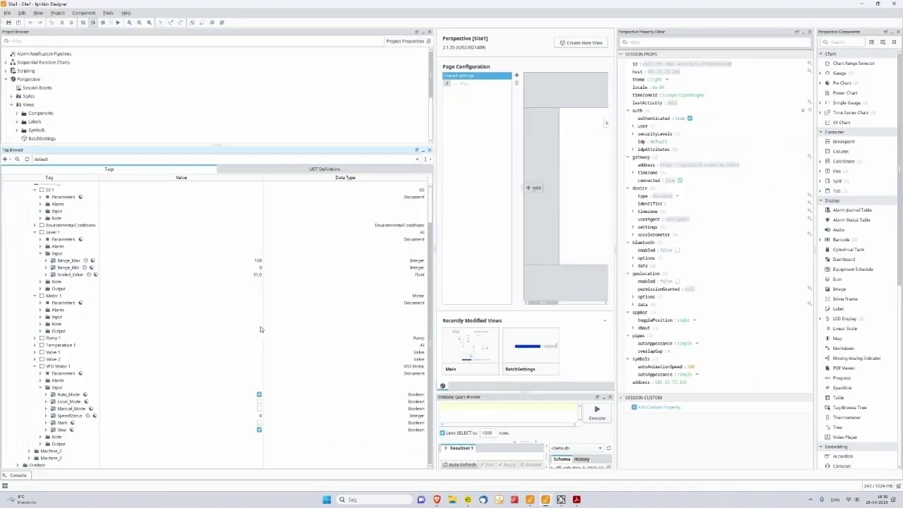
left_click_drag(218, 145, 218, 178)
left_click(34, 254)
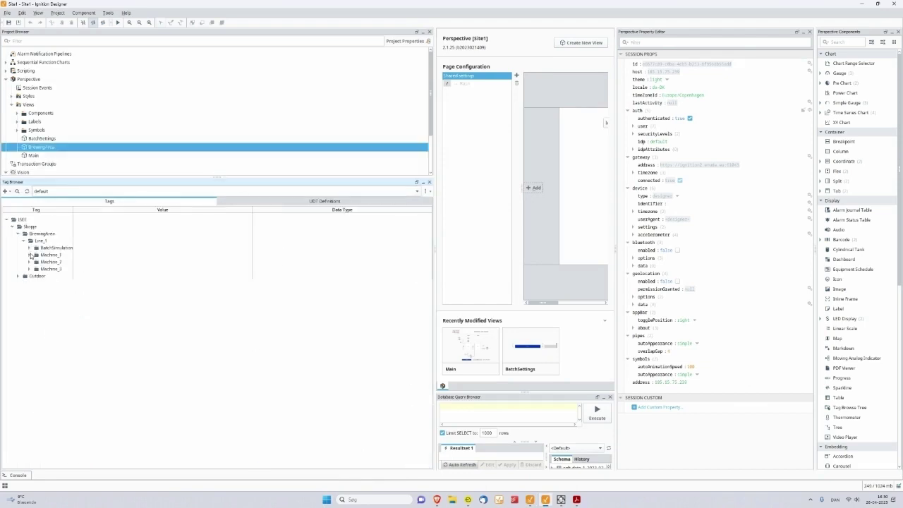
Switch to the Site1 Ignition Gateway page and review the transmitters list in the MQTT Transmission settings
mouse_move(438, 501)
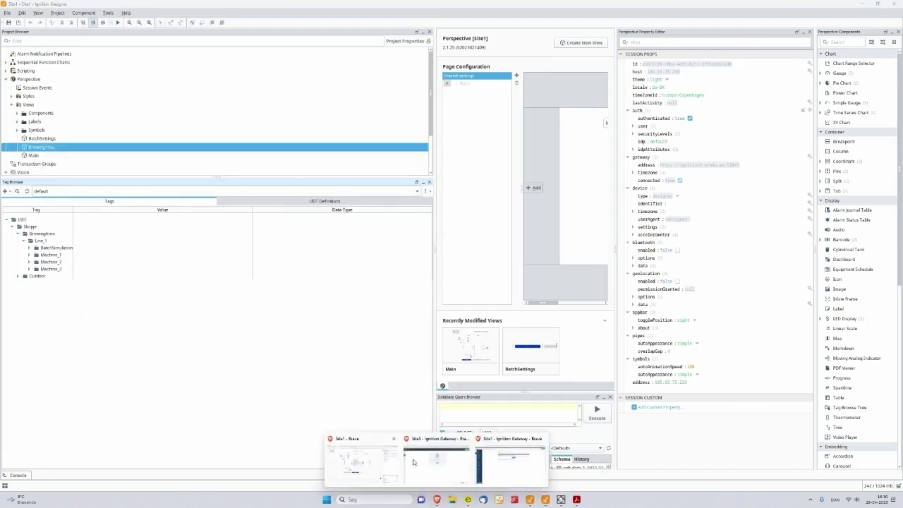
left_click(379, 463)
left_click(406, 85)
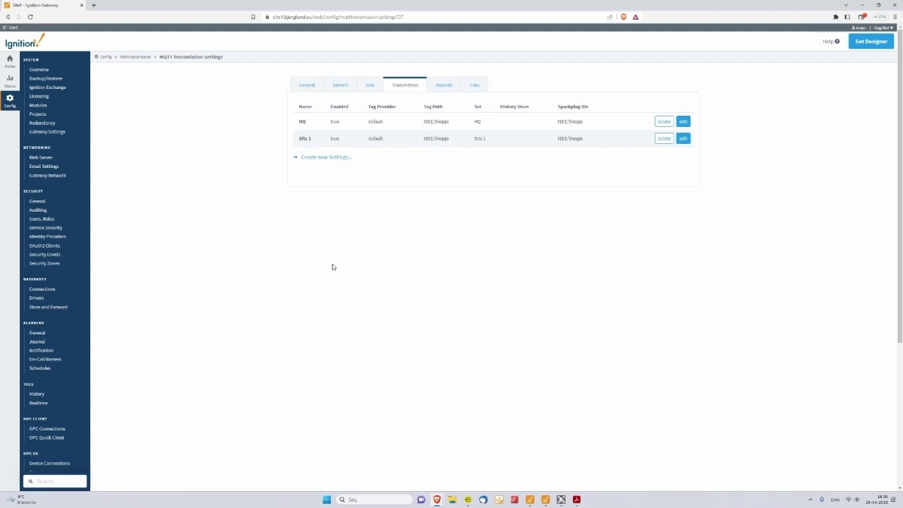
Return to the HQ project in Ignition Designer and display the default tag provider instead of MQTT Engine
left_click(531, 500)
left_click(50, 184)
left_click(52, 184)
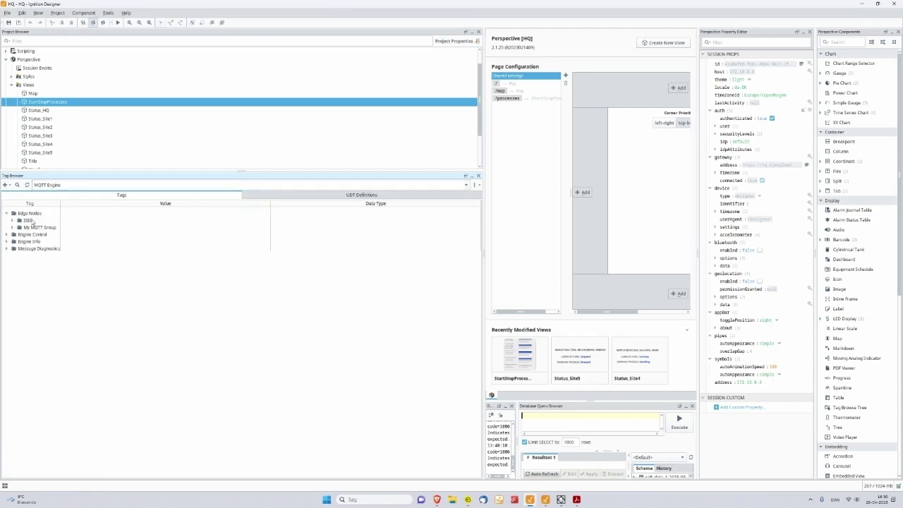
left_click(60, 186)
left_click(43, 223)
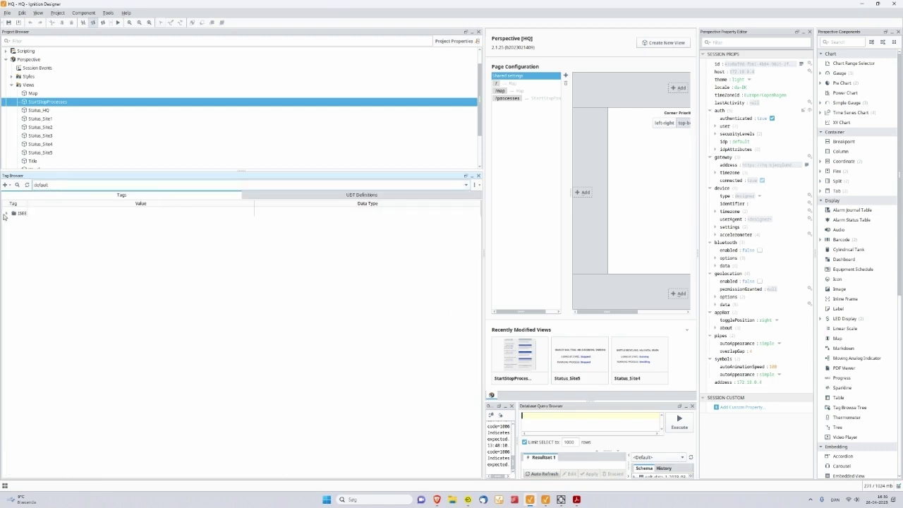
Expand the default provider's hierarchy from ISEE through Skopje, BrewingArea and Line_1 to Machine_1's DI 1
left_click(6, 214)
left_click(12, 241)
left_click(21, 249)
left_click(25, 256)
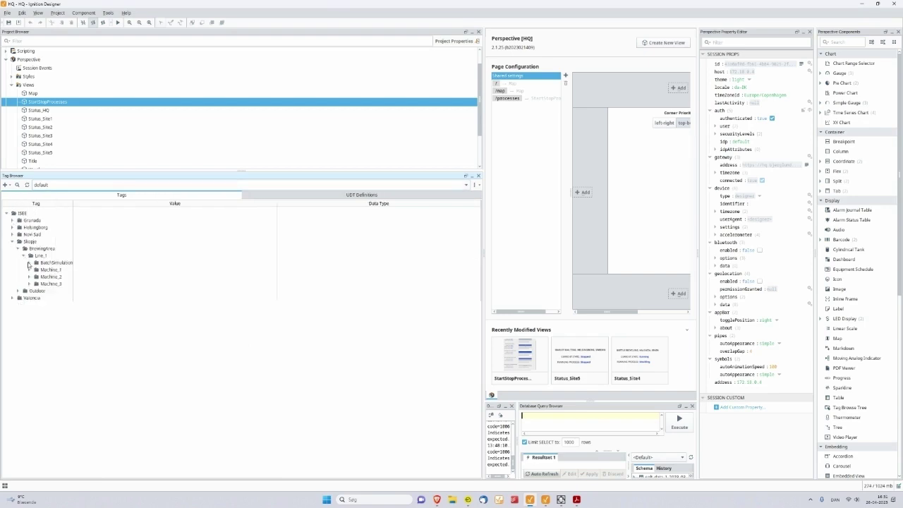
left_click(29, 269)
left_click(37, 276)
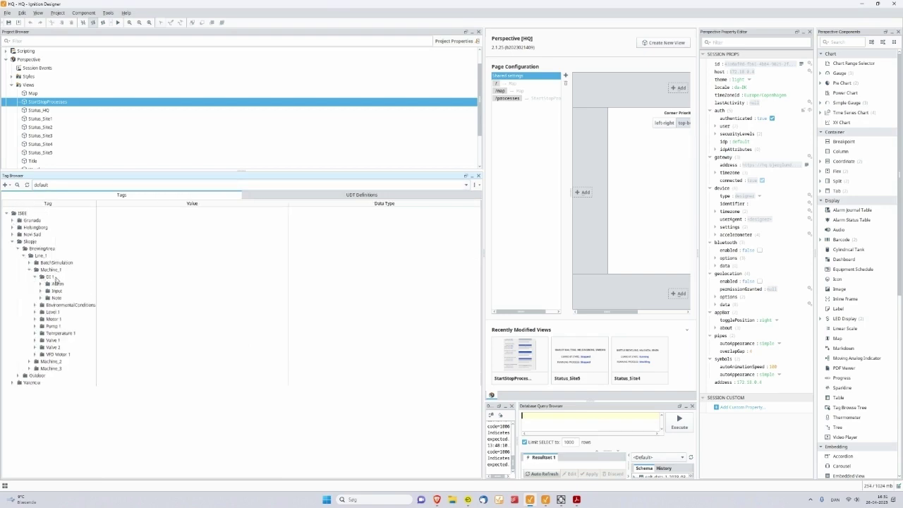
Examine the individual tags in DI 1's Alarm folder, from Alarm to Alarm_Priority
left_click(50, 277)
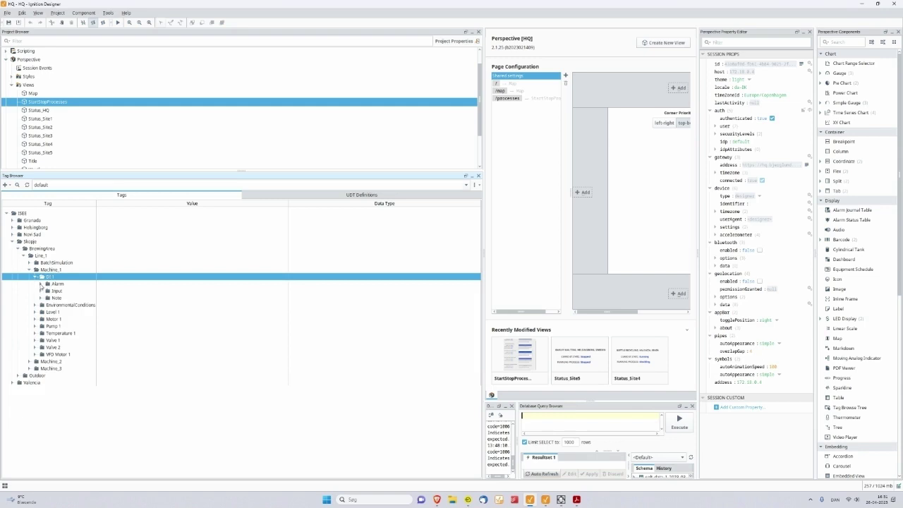
left_click(41, 284)
left_click(55, 291)
left_click(63, 297)
left_click(69, 305)
left_click(71, 312)
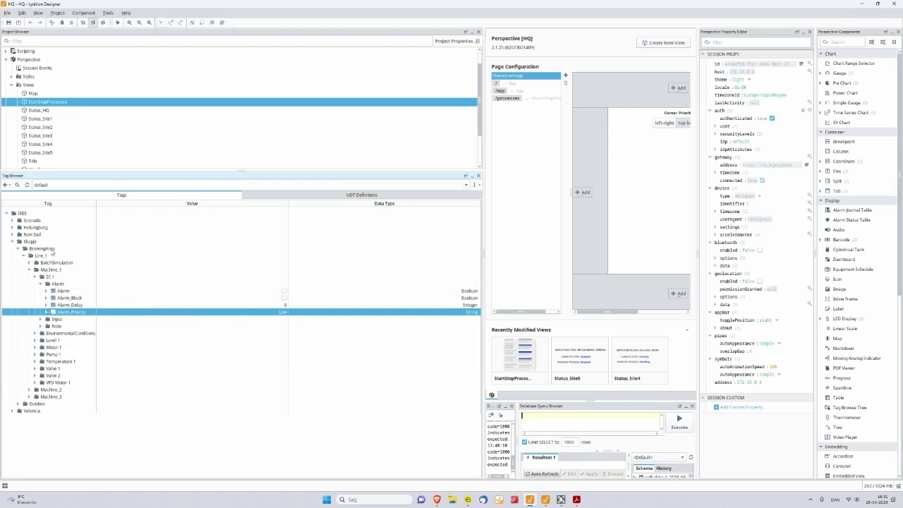
Compare the HQ tag providers by displaying MQTT Engine and then returning to default
left_click(53, 185)
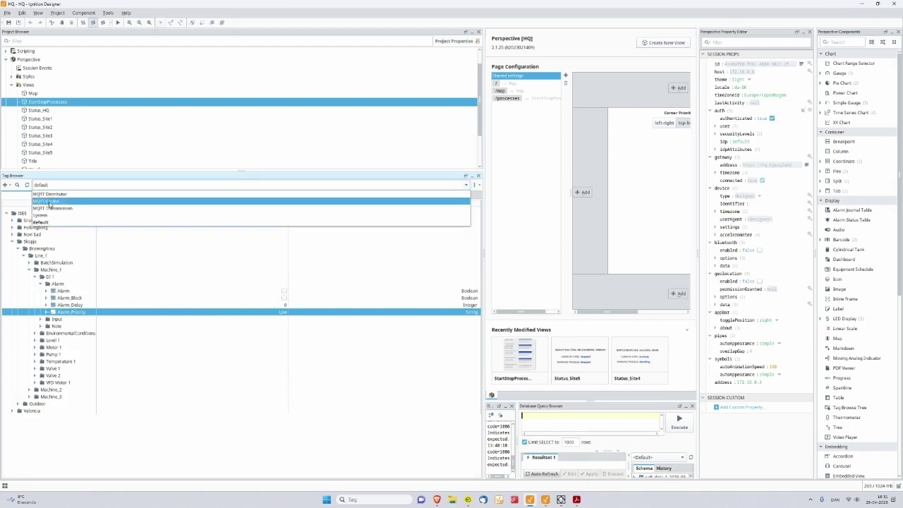
left_click(53, 204)
left_click(42, 186)
left_click(31, 220)
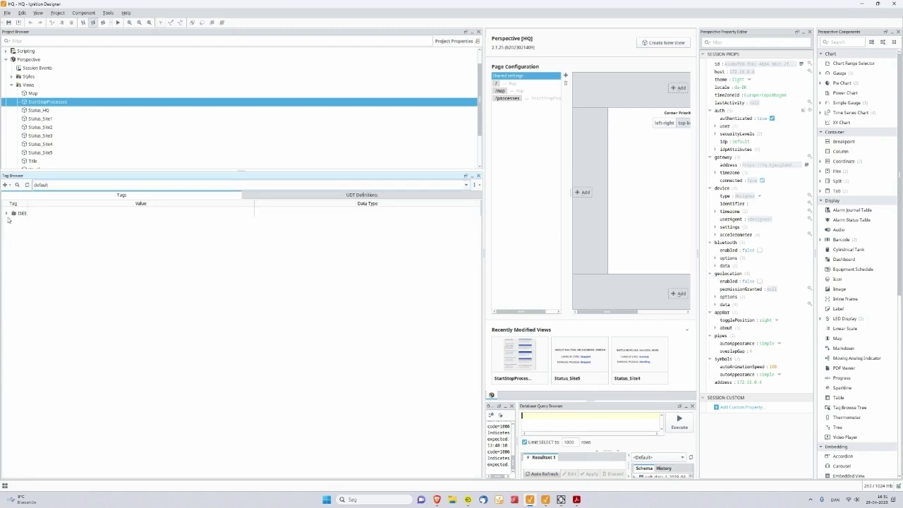
Expand ISEE in HQ's default provider, and open MQTT Engine's Edge Nodes down to the ISEE sites
left_click(11, 220)
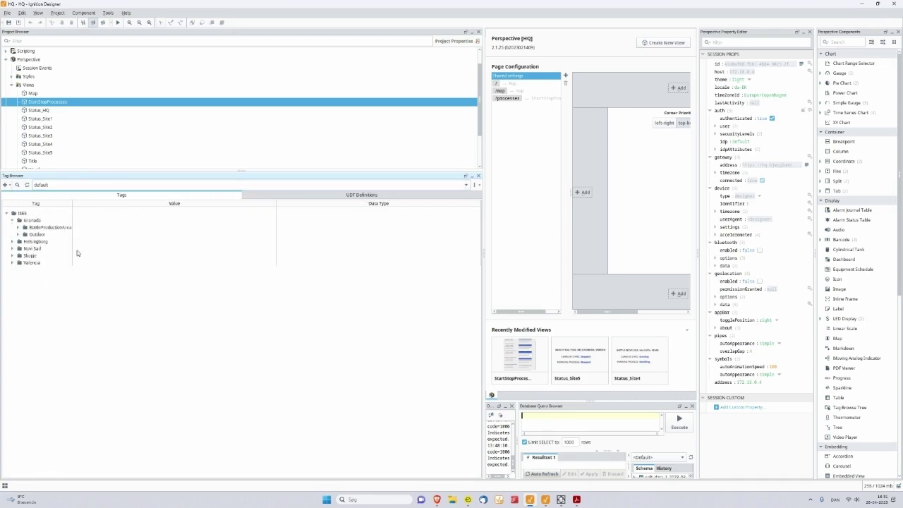
left_click(50, 186)
left_click(51, 186)
left_click(50, 185)
left_click(46, 201)
left_click(6, 213)
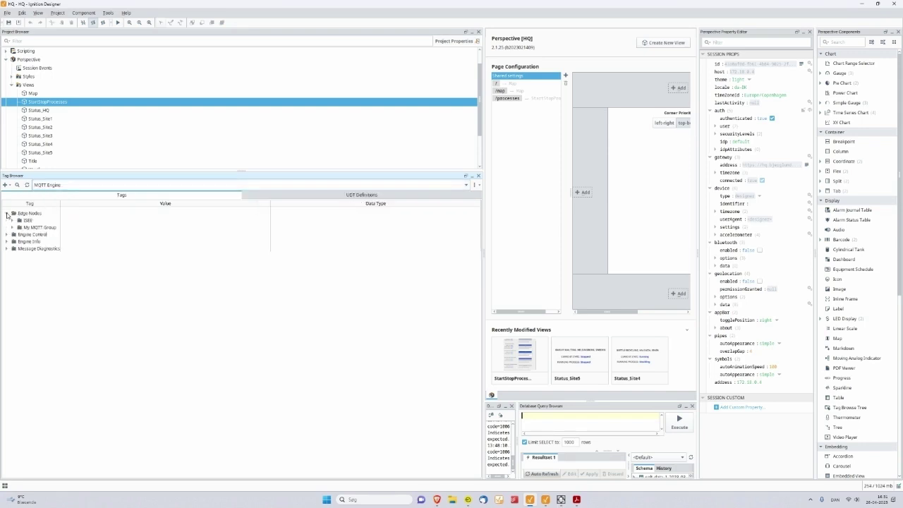
left_click(12, 221)
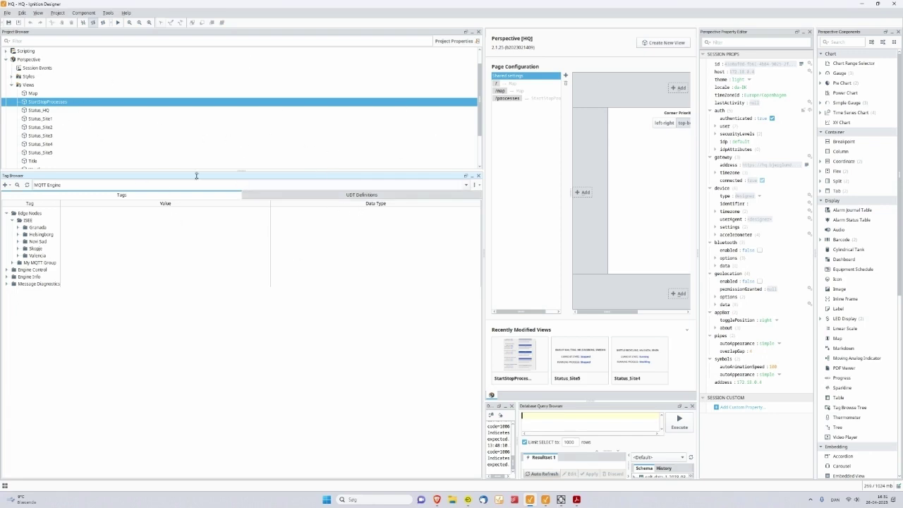
Compare the ISEE site folders in HQ's default provider with those under MQTT Engine's Edge Nodes
left_click(63, 184)
left_click(43, 218)
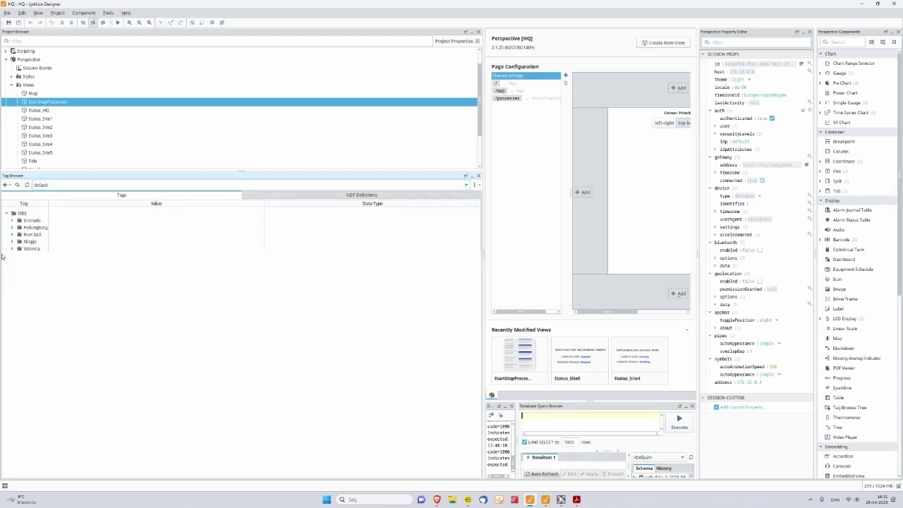
left_click(44, 185)
left_click(44, 202)
left_click(7, 213)
left_click(11, 221)
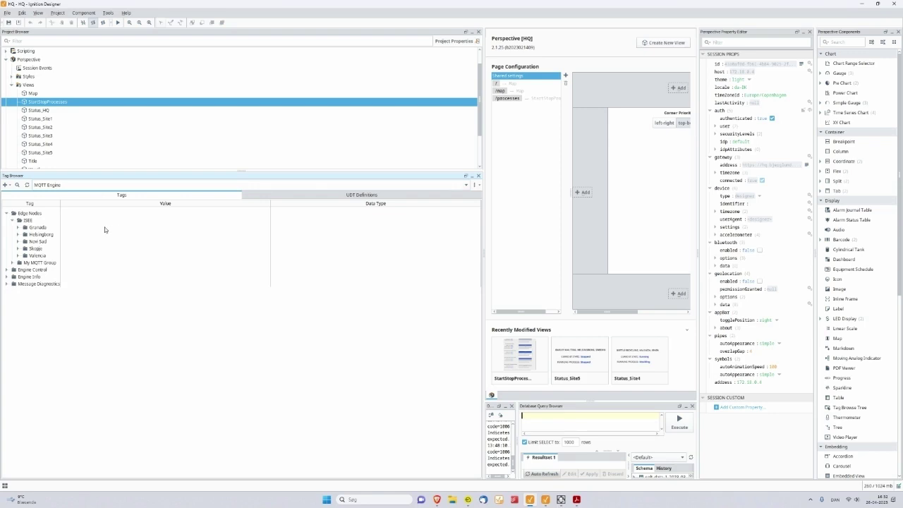
Expand MQTT Engine's ISEE hierarchy through Granada and BottleProductionArea to the machines in Line_1
left_click(12, 220)
left_click(34, 214)
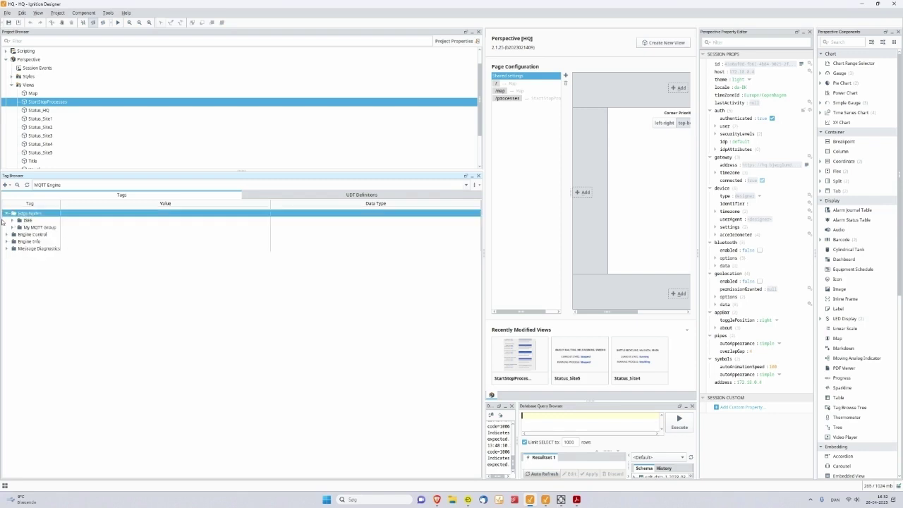
left_click(12, 220)
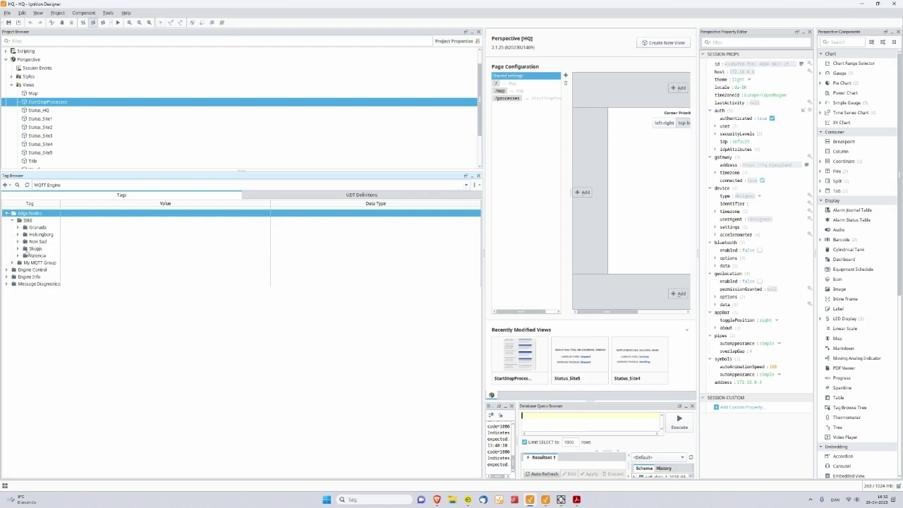
left_click(27, 221)
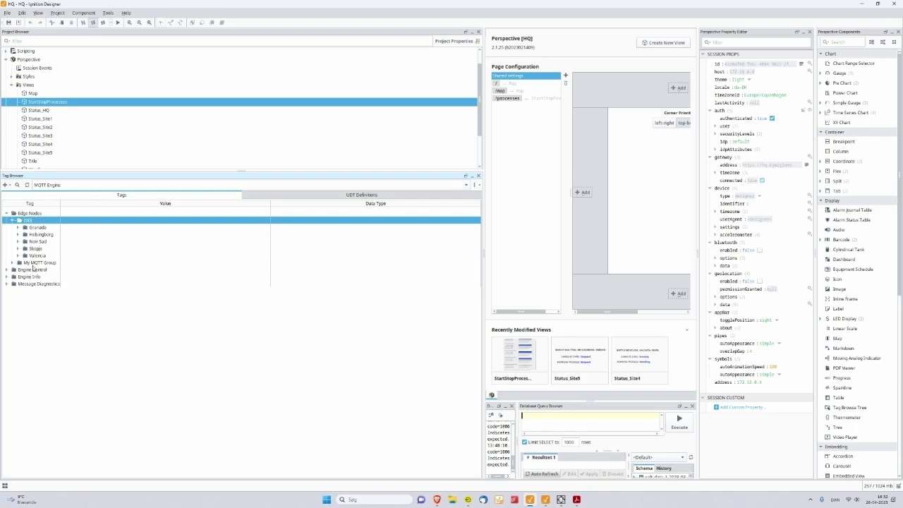
left_click(18, 227)
left_click(24, 234)
left_click(30, 248)
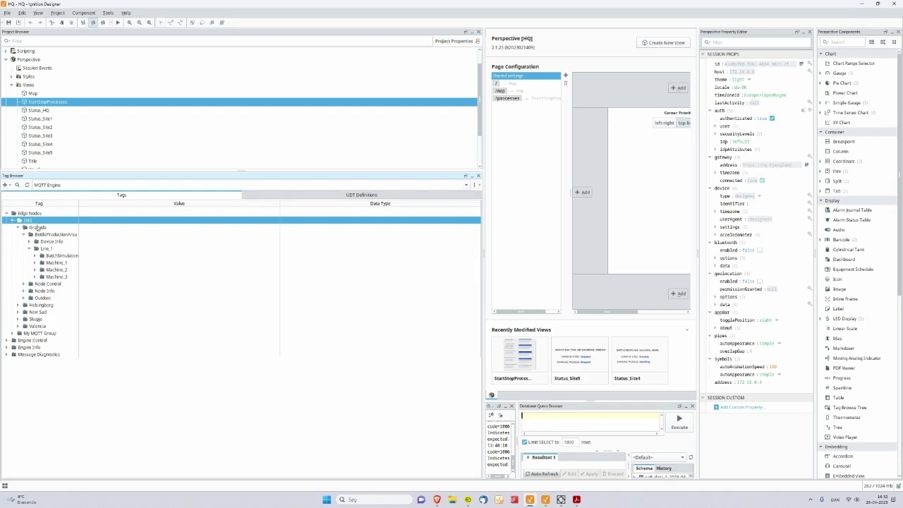
Expand the default provider's Granada hierarchy to Line_1's Machine_2 for comparison, and return to the MQTT Engine provider
left_click(42, 184)
left_click(39, 196)
left_click(7, 213)
left_click(12, 220)
left_click(17, 234)
left_click(17, 227)
left_click(24, 234)
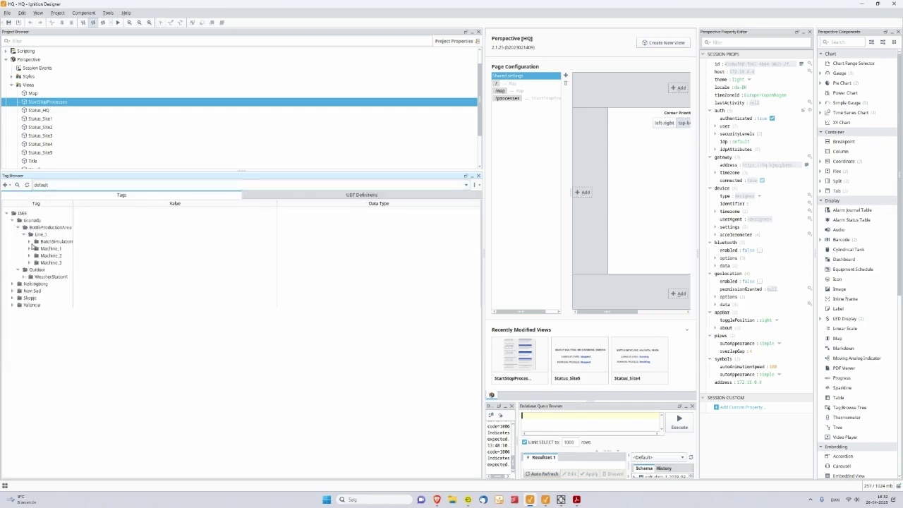
left_click(30, 256)
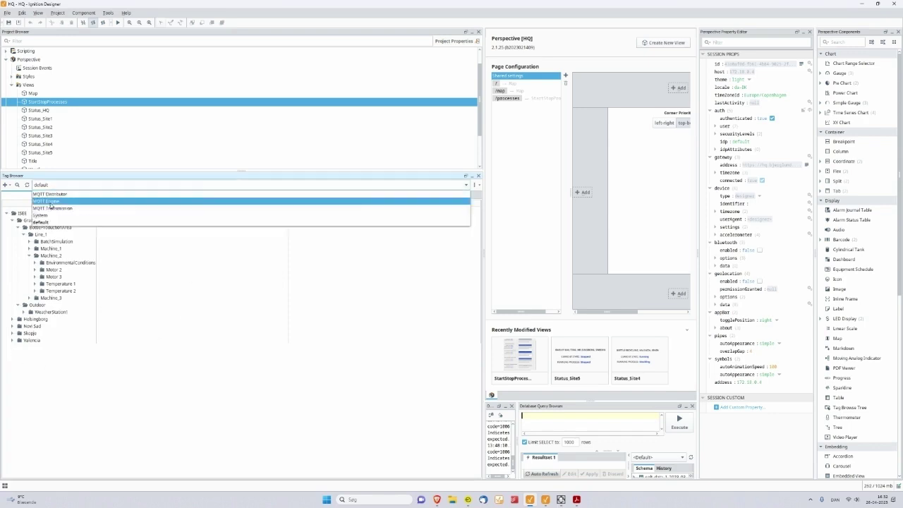
left_click(60, 184)
left_click(46, 225)
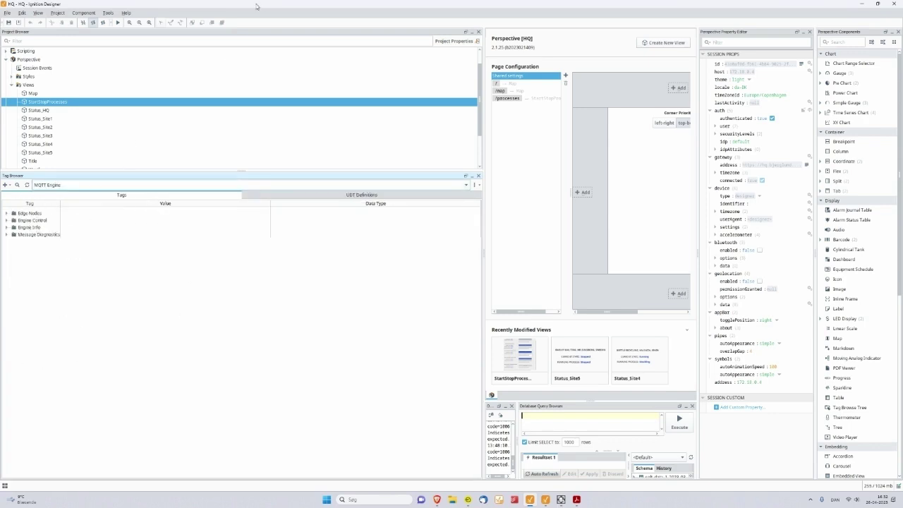
Switch to the Site1 Designer, collapse its ISEE tags, and consult the UNS architecture slide in the PDF
left_click(861, 4)
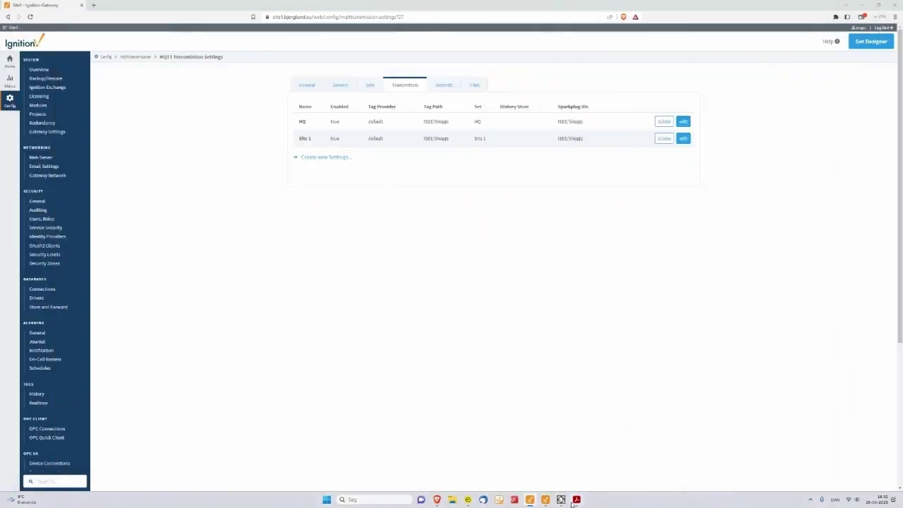
left_click(545, 500)
left_click(12, 227)
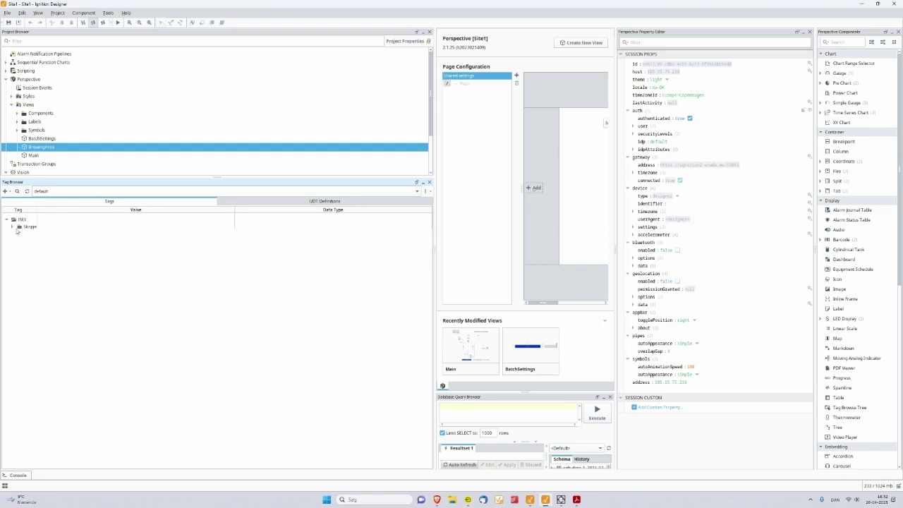
left_click(6, 220)
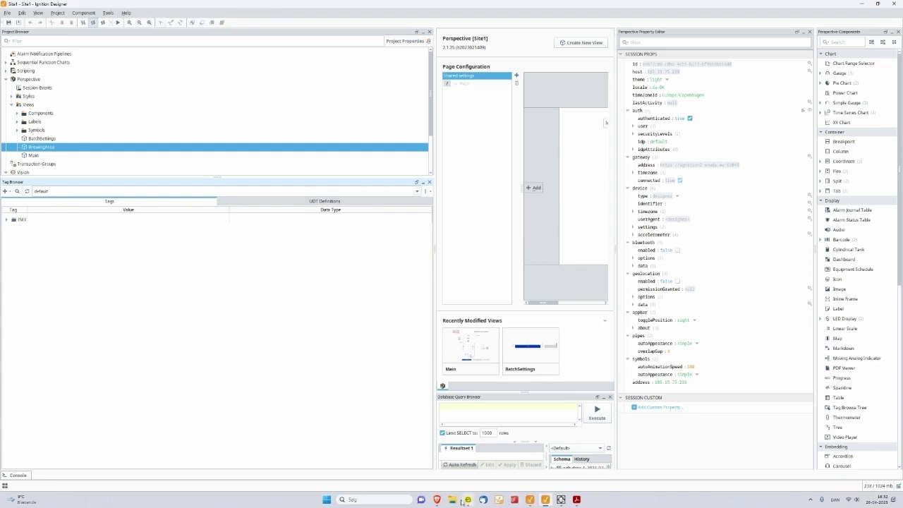
left_click(577, 500)
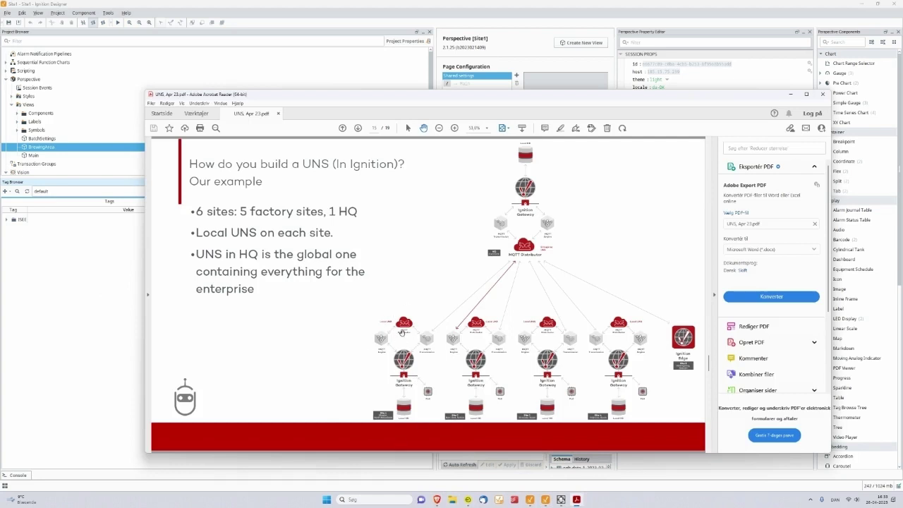
left_click(102, 253)
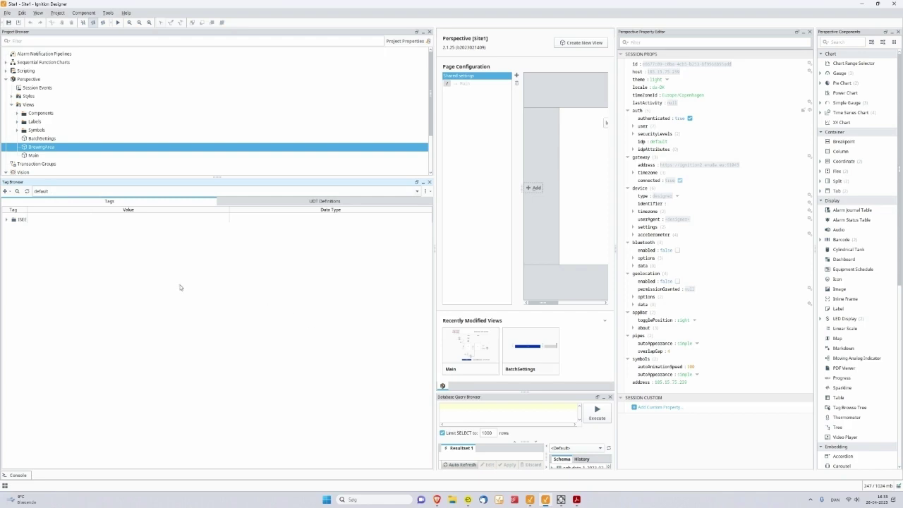
In the HQ Designer, expand MQTT Engine to Skopje's BrewingArea lines and shift the window to uncover Site1
mouse_move(531, 503)
left_click(545, 500)
left_click(43, 185)
left_click(44, 201)
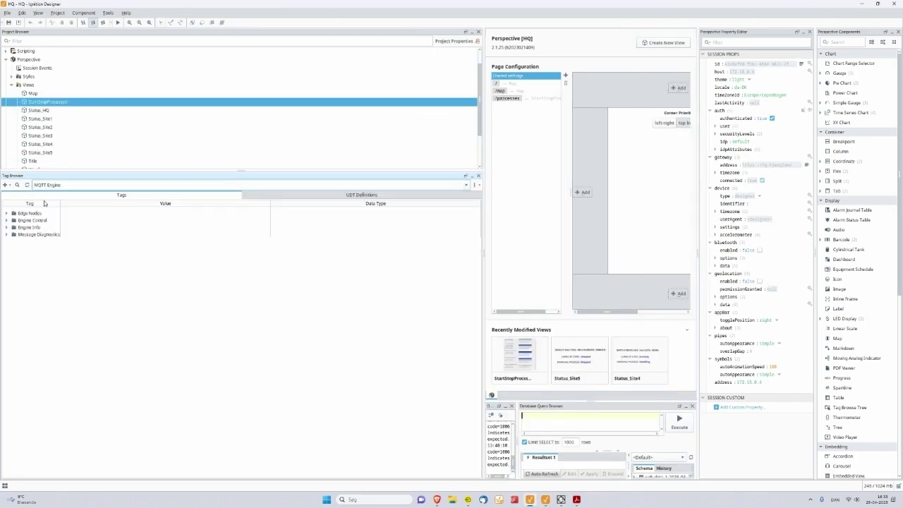
left_click(7, 213)
left_click(12, 220)
left_click(18, 249)
left_click(40, 271)
left_click_drag(451, 3, 209, 19)
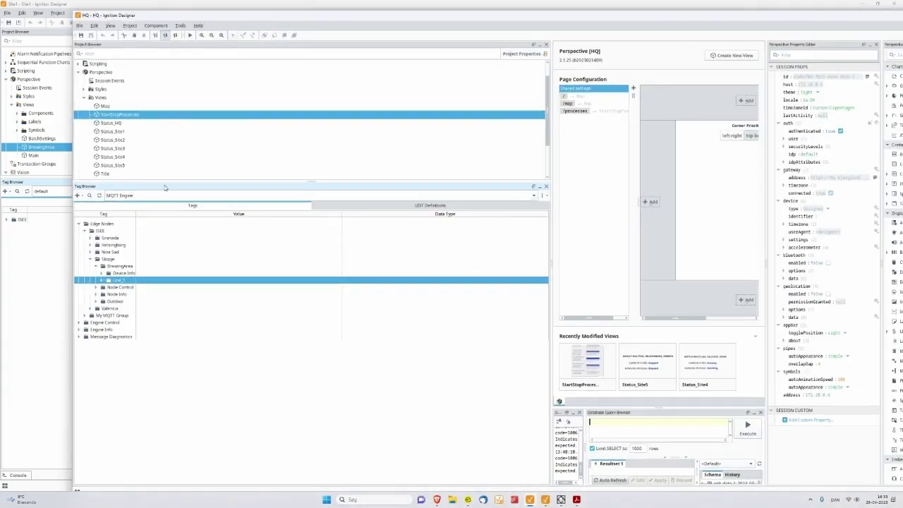
In Site1's default provider, copy the Line_1 folder and paste the duplicate into Skopje's BrewingArea
left_click(31, 230)
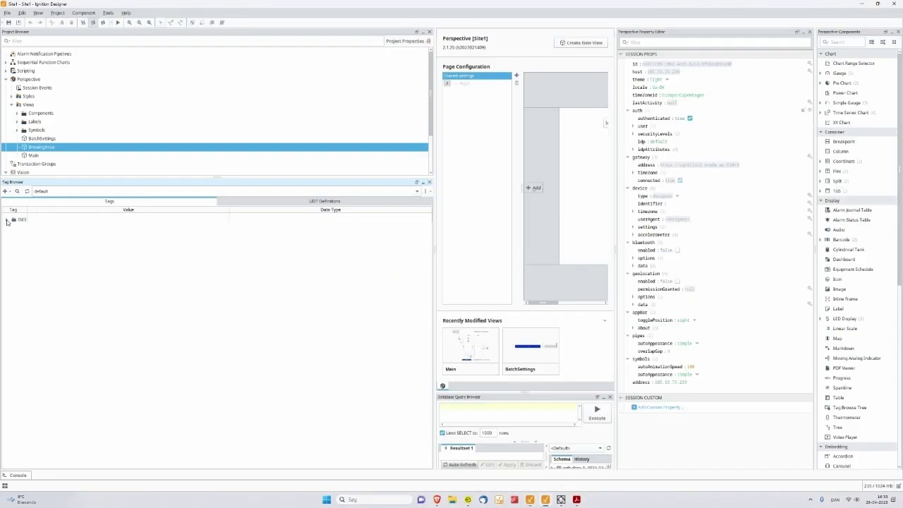
left_click(7, 219)
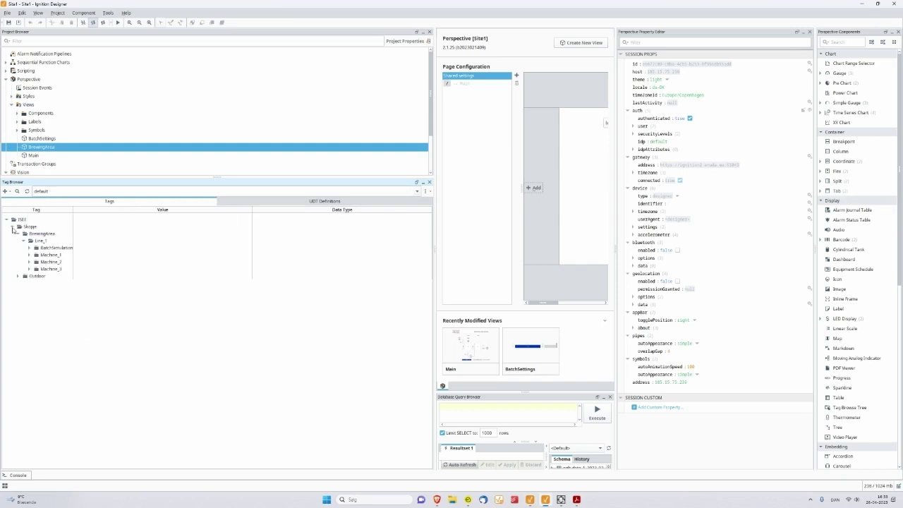
left_click(24, 241)
left_click(40, 242)
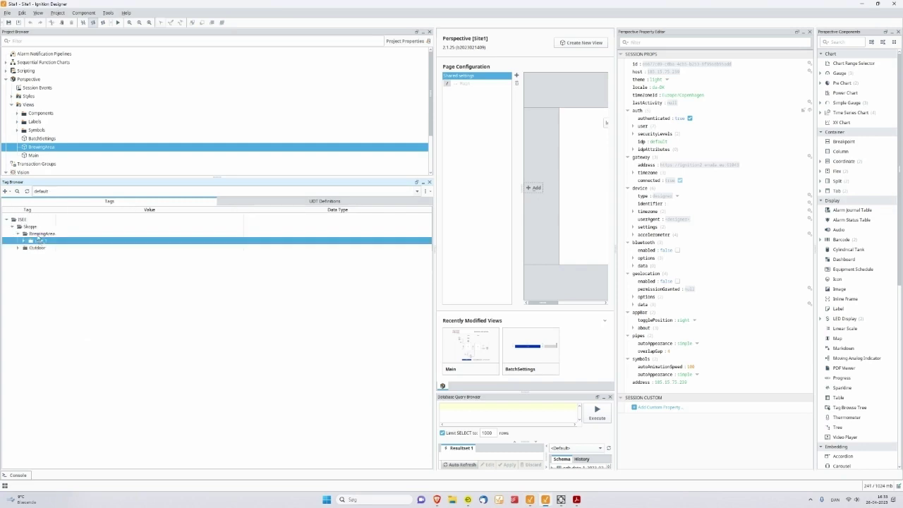
left_click(37, 234)
key("ctrl+v")
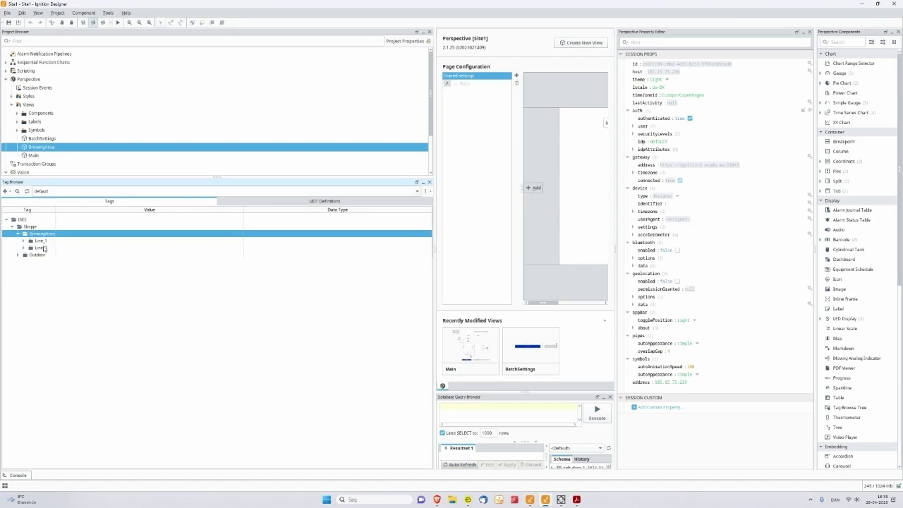
Expand the duplicated line folder and its Machine_1 to examine the copied tags
left_click(31, 248)
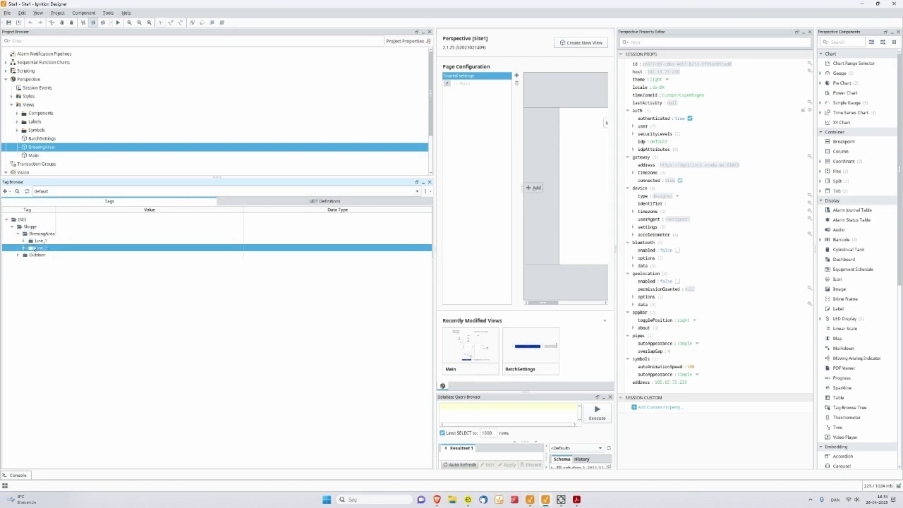
left_click(25, 248)
left_click(28, 262)
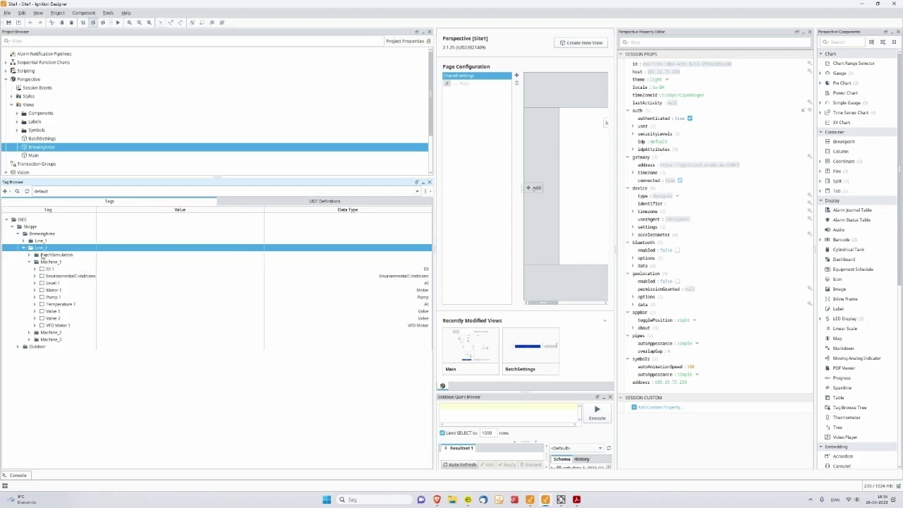
Display Site1's MQTT Engine provider and expand Edge Nodes through ISEE, Skopje and BrewingArea to Line_2
scroll(55, 191, "down", 1)
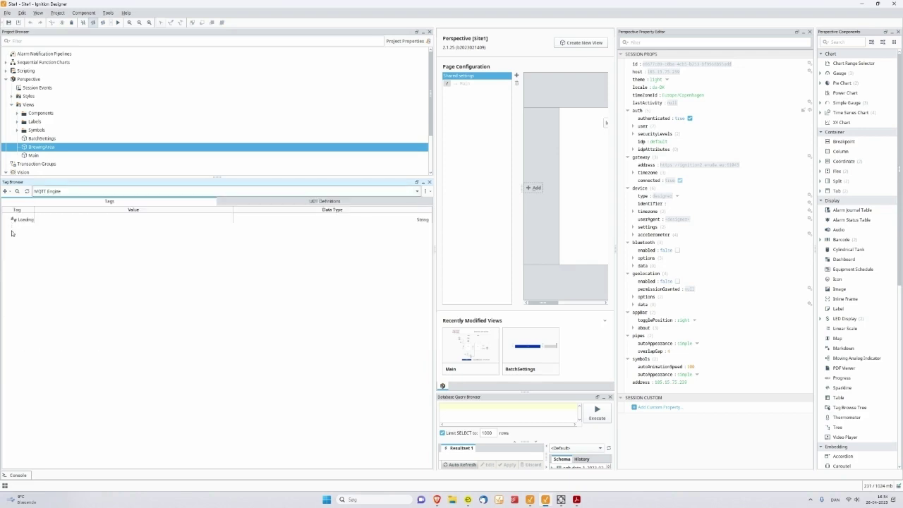
left_click(7, 219)
left_click(12, 227)
left_click(18, 241)
left_click(24, 247)
double_click(32, 269)
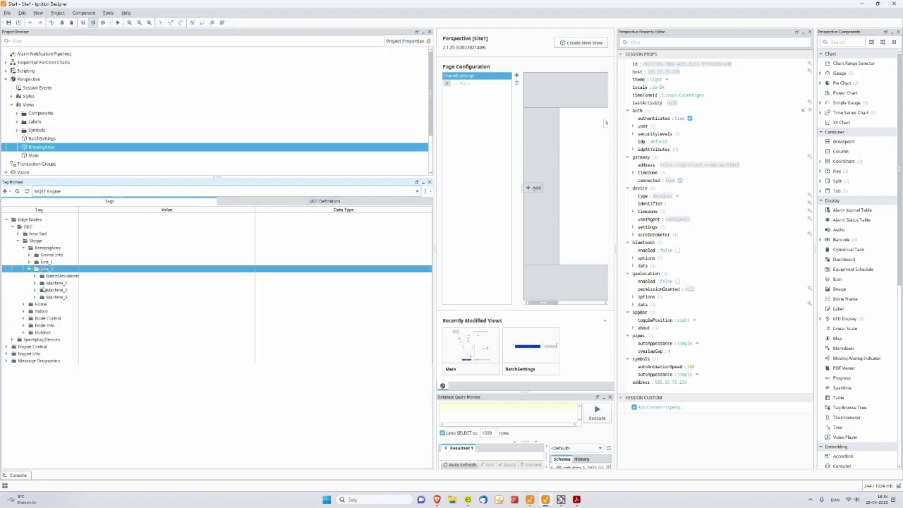
Return to the HQ Designer, reload its MQTT Engine tags, and check Skopje's BrewingArea for the duplicated line
left_click(533, 500)
left_click(122, 195)
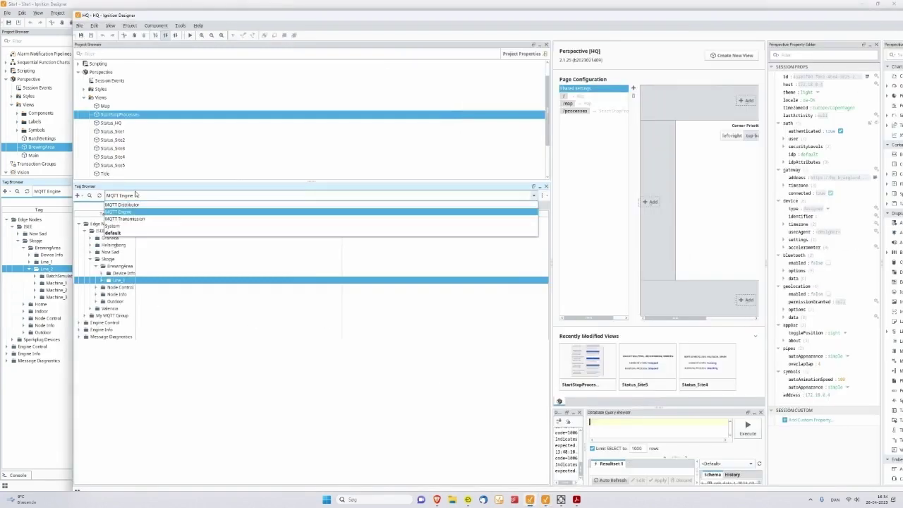
left_click(127, 202)
left_click(127, 197)
left_click(82, 227)
left_click(79, 223)
left_click(84, 231)
left_click(90, 259)
left_click(98, 267)
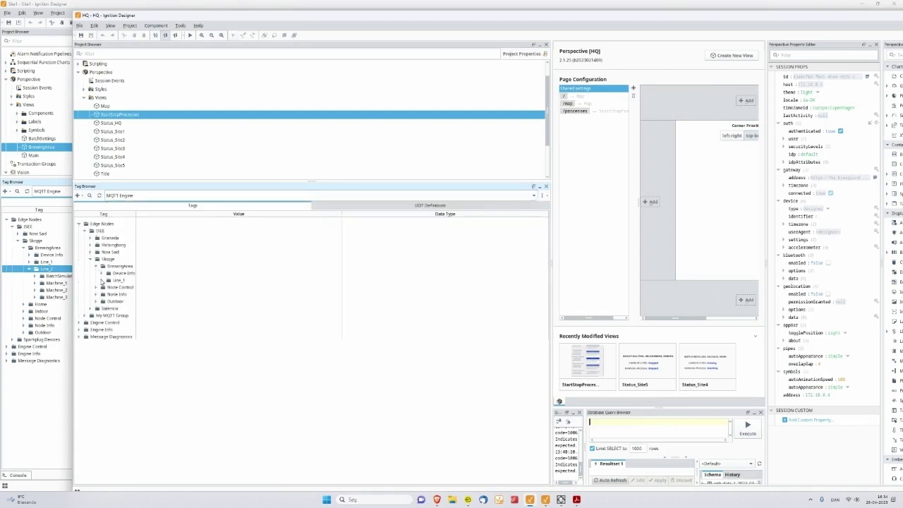
In Site1's MQTT Transmission provider, trigger the Refresh tag under Transmission Control with a one-time write
left_click(39, 375)
left_click(106, 191)
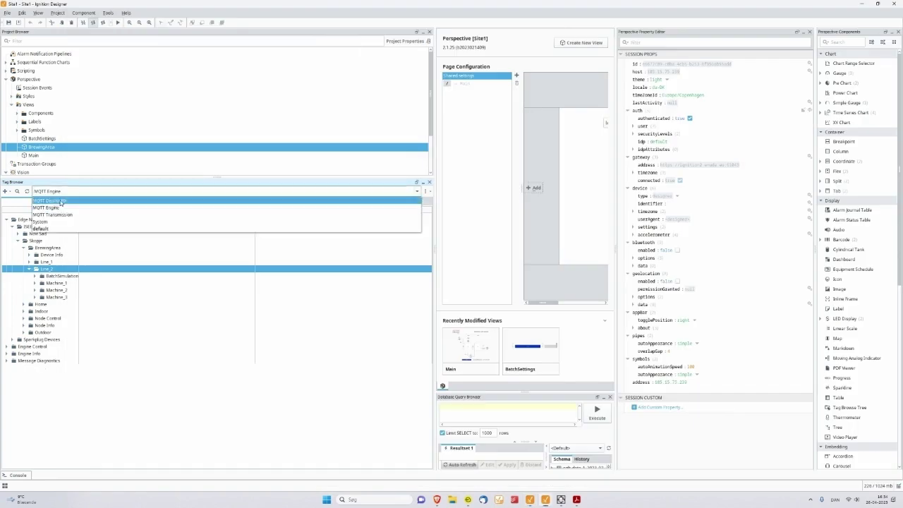
left_click(84, 209)
left_click(7, 226)
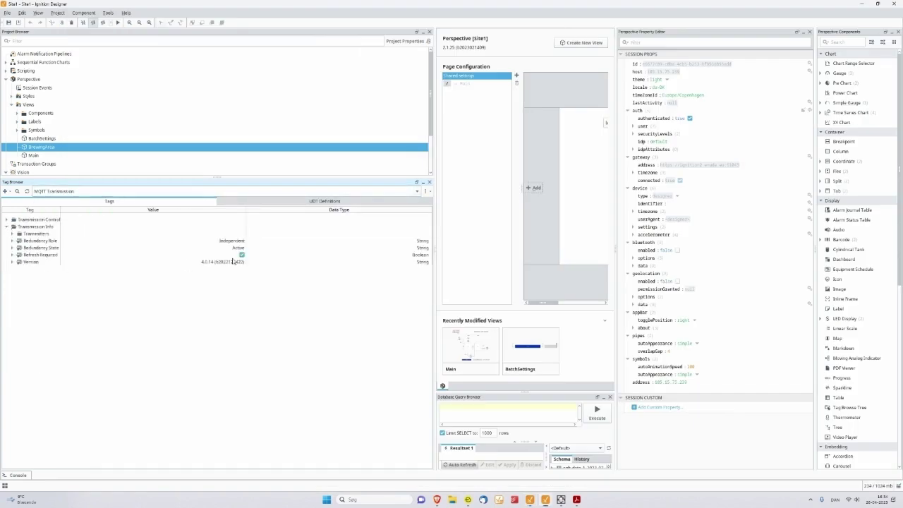
left_click(7, 220)
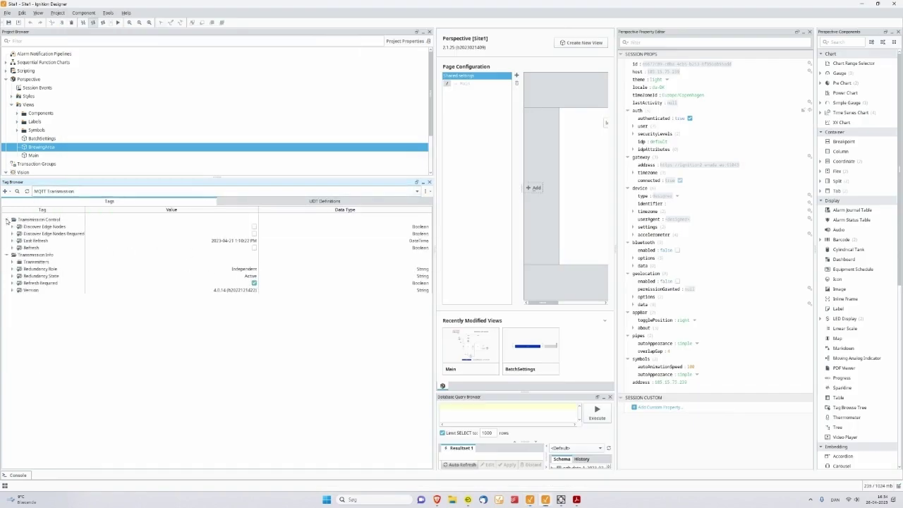
left_click(255, 248)
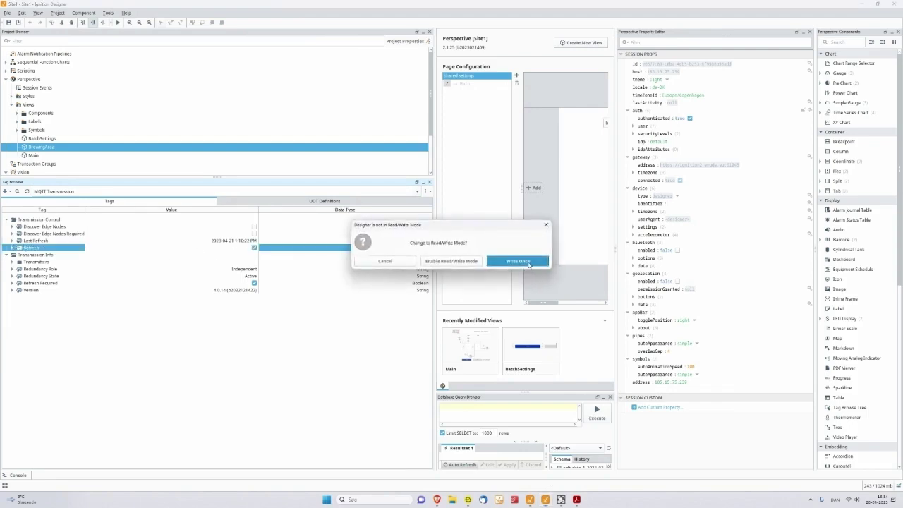
left_click(513, 264)
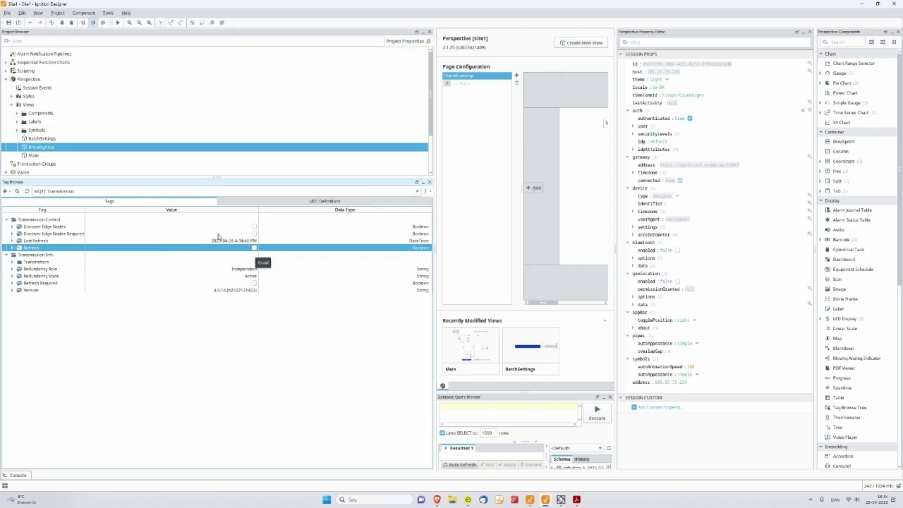
Switch to the HQ Designer and expand Line_2's Machine_1 in MQTT Engine to examine the transmitted tags
key("alt+Tab")
left_click(124, 281)
left_click(139, 288)
left_click(102, 288)
left_click(107, 302)
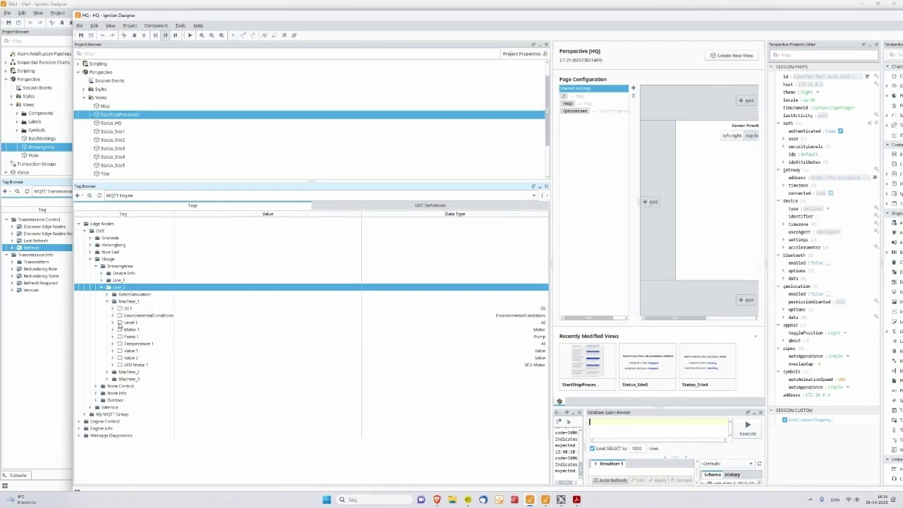
Collapse Line_2 under Skopje's BrewingArea in HQ's MQTT Engine tag tree
left_click(323, 207)
left_click(142, 206)
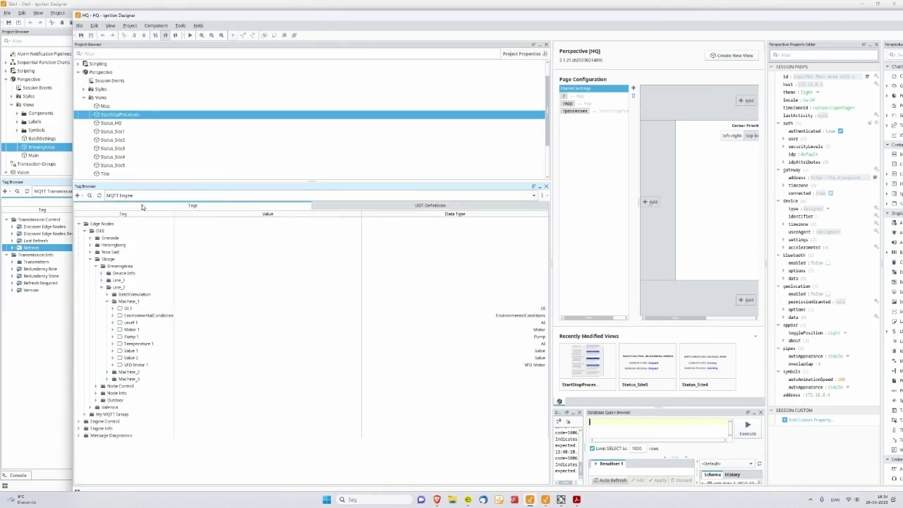
left_click(102, 287)
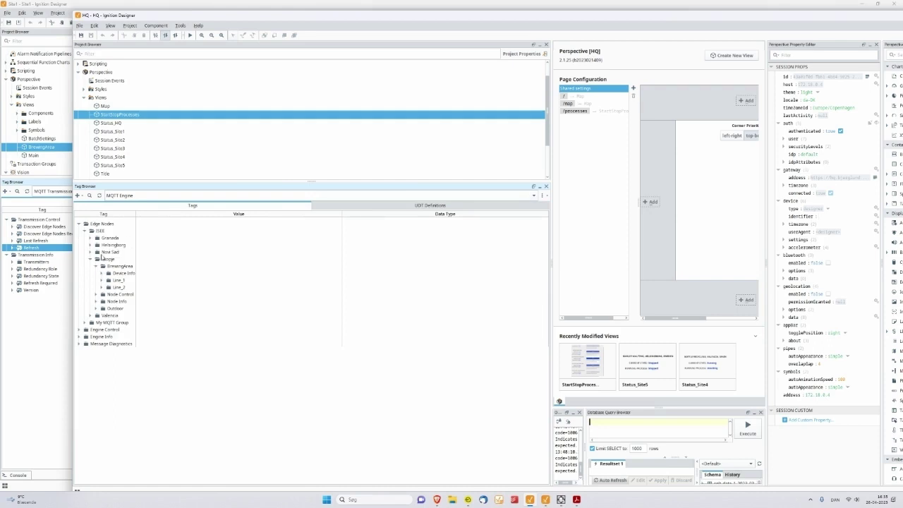
Switch to the Site1 Designer, display the default tag provider, and expand ISEE, Skopje and BrewingArea to select Line_2
left_click(62, 292)
left_click(54, 191)
left_click(28, 219)
left_click(9, 219)
left_click(12, 227)
left_click(18, 234)
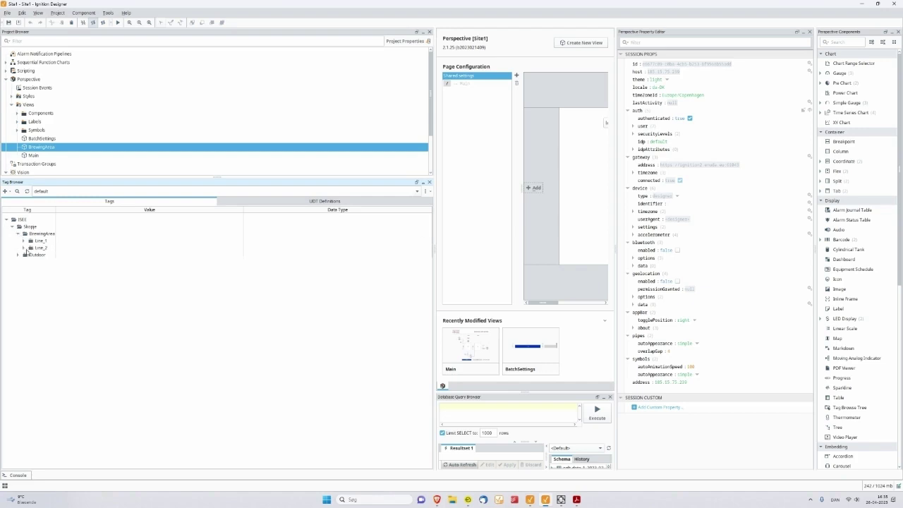
left_click(37, 246)
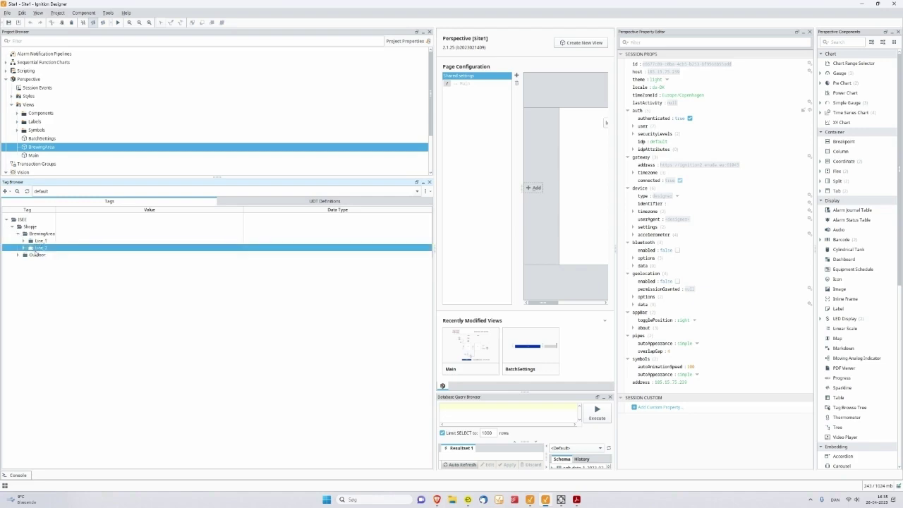
Display Site1's MQTT Transmission provider with Transmission Control expanded, and return to the default provider
left_click(63, 192)
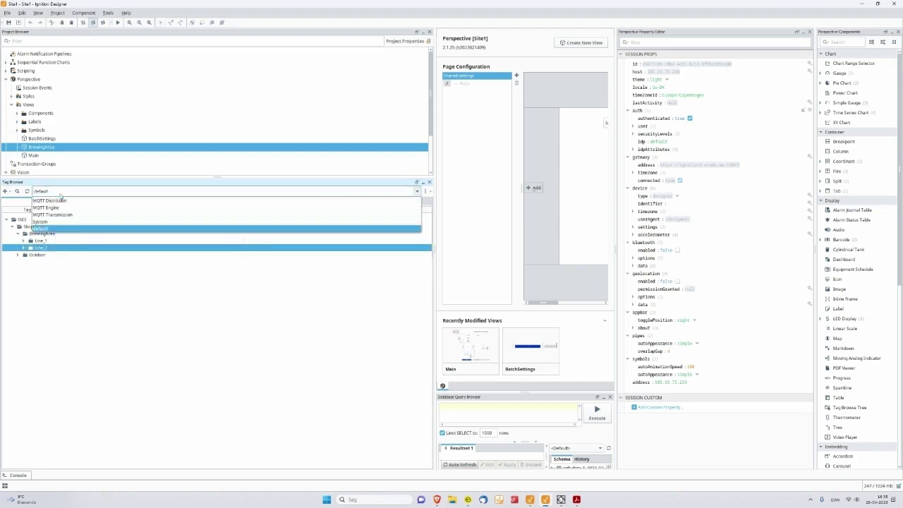
left_click(58, 214)
double_click(13, 222)
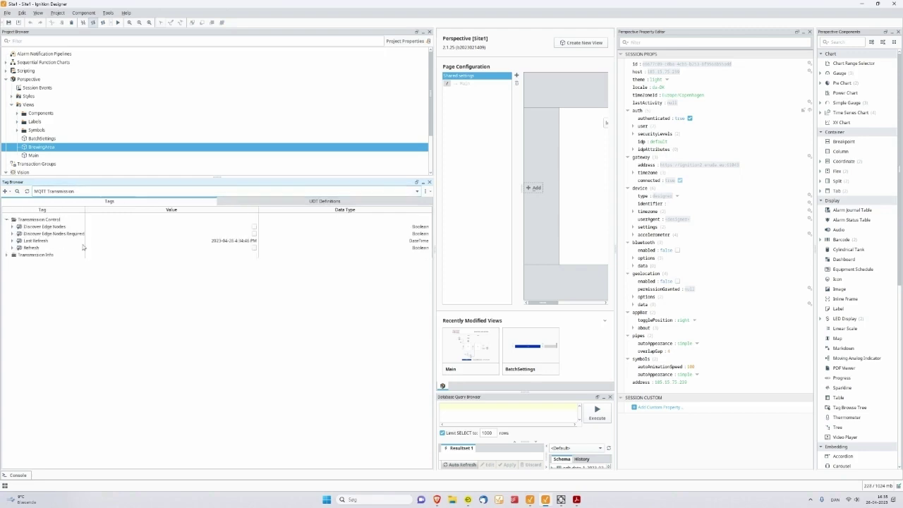
left_click(65, 191)
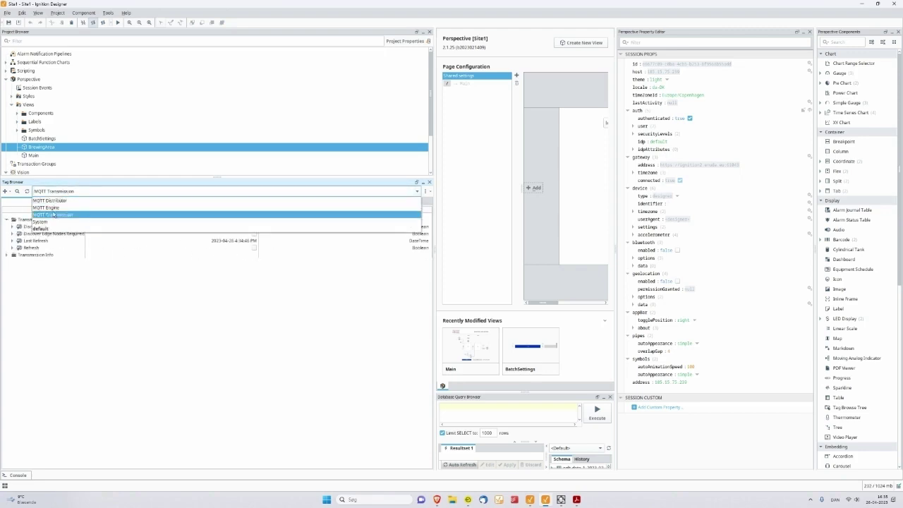
left_click(53, 227)
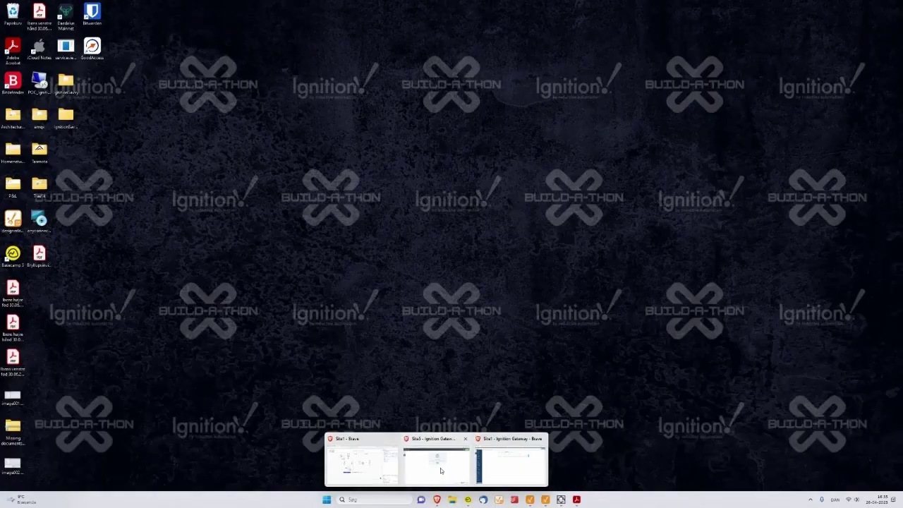
Switch to Site1's Ignition Gateway configuration in the browser and open the MQTT Engine settings
left_click(438, 455)
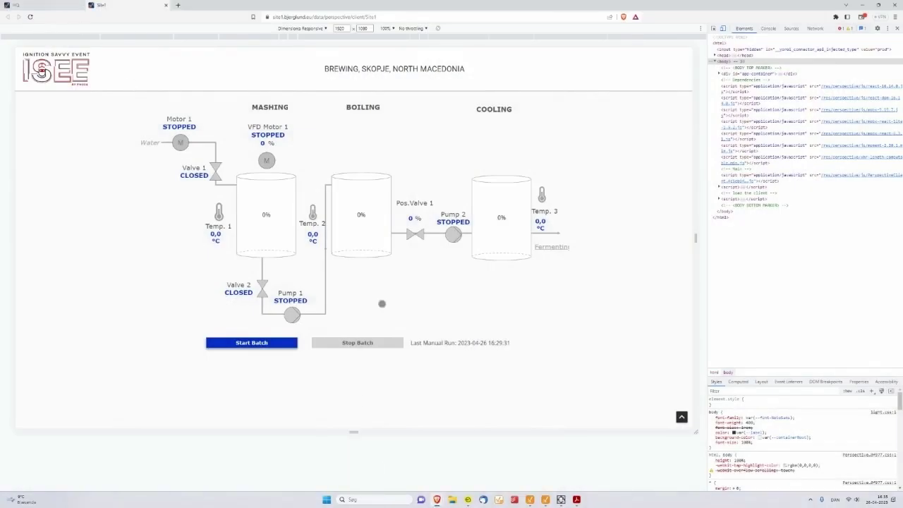
mouse_move(436, 503)
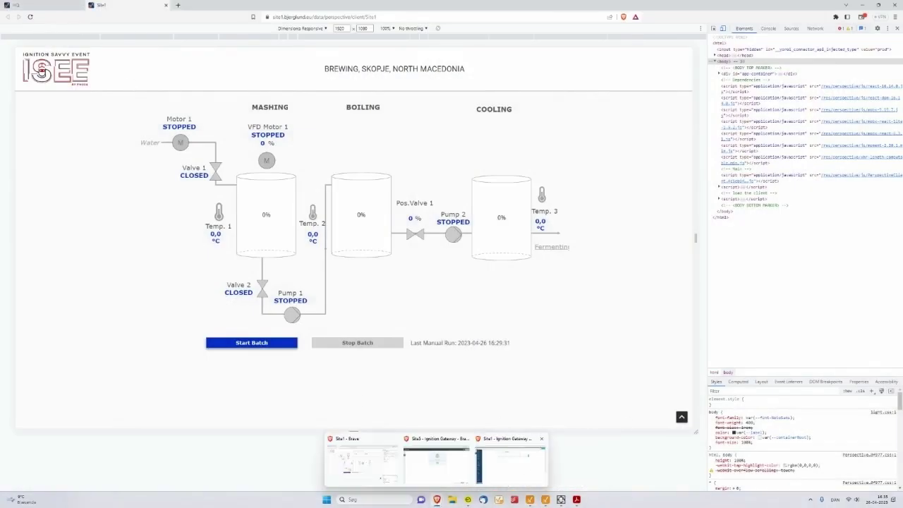
left_click(515, 462)
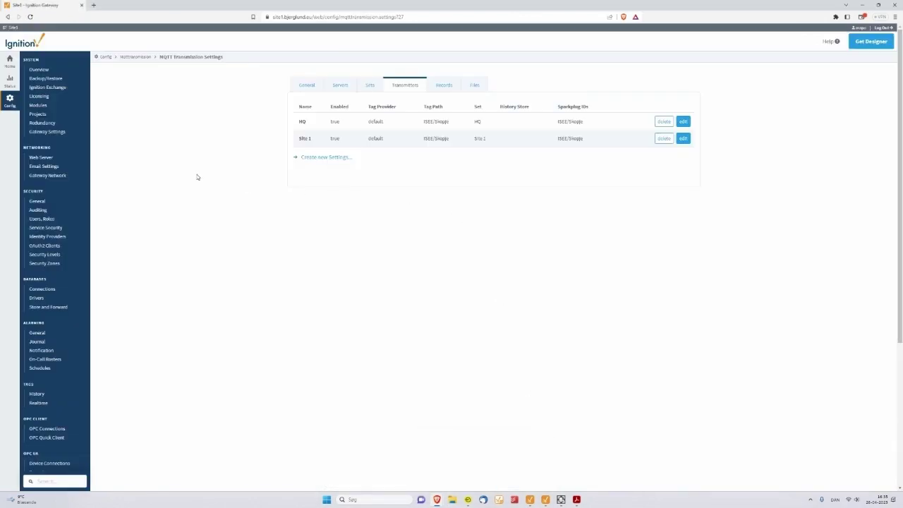
scroll(42, 367, "down", 8)
left_click(40, 402)
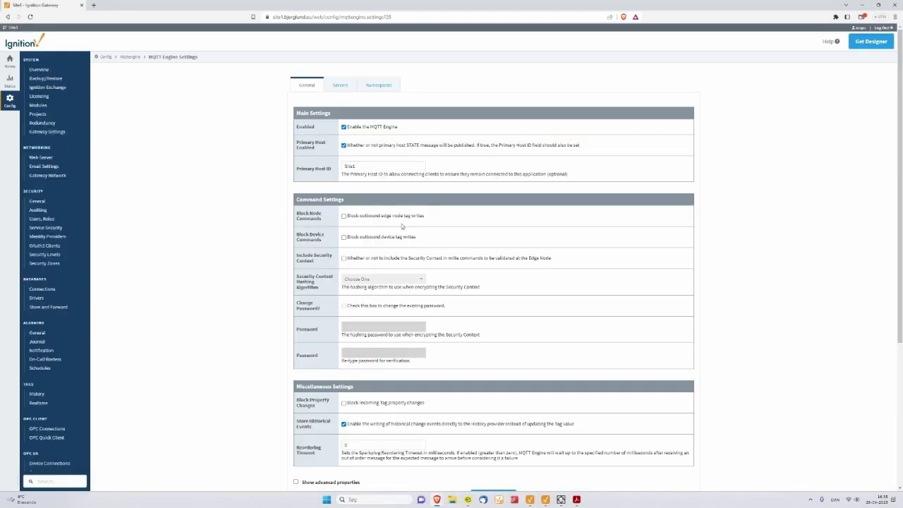
left_click(337, 86)
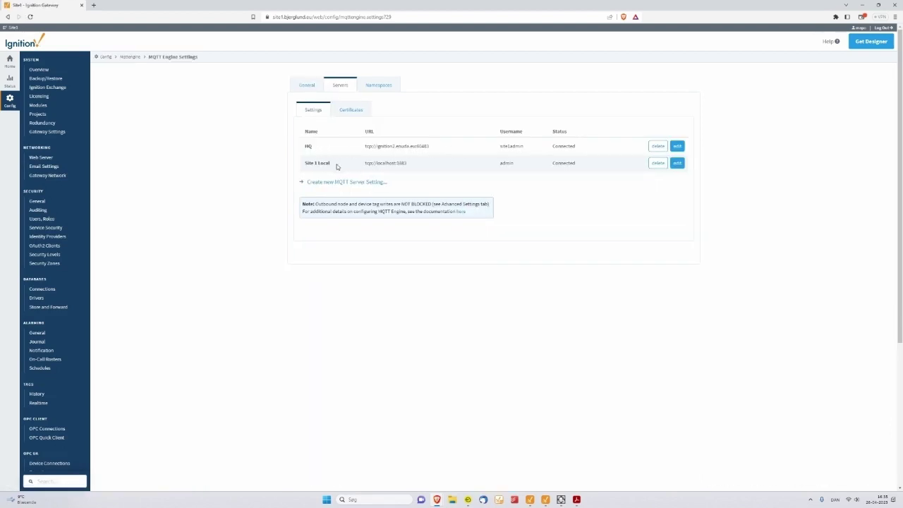
left_click_drag(412, 165, 489, 151)
left_click(455, 148)
left_click(541, 147)
left_click(676, 146)
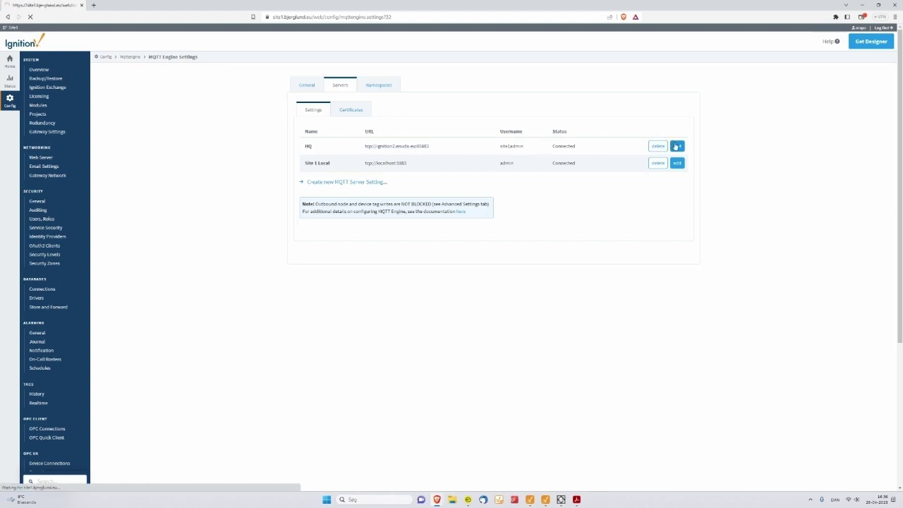
left_click(348, 114)
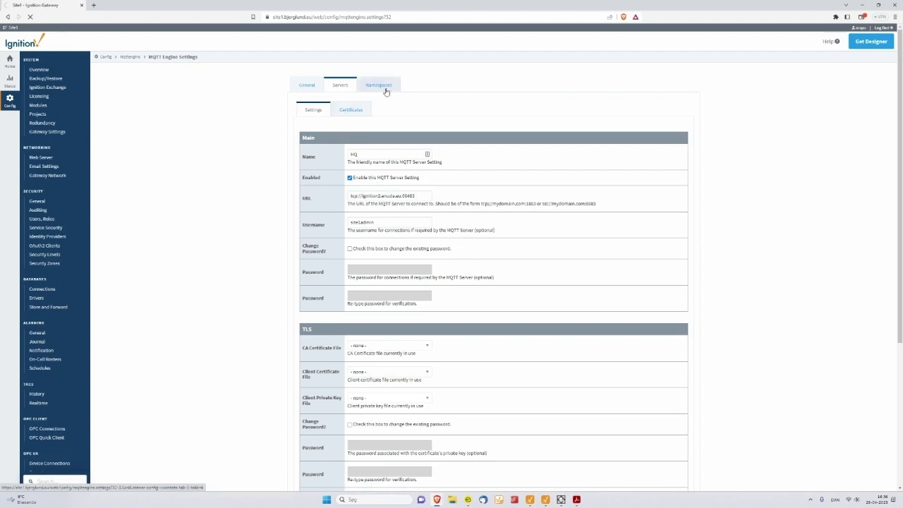
left_click(316, 112)
Open the Sparkplug B namespace's filters and examine the ISEE entries for Skopje and Novi Sad
left_click(377, 86)
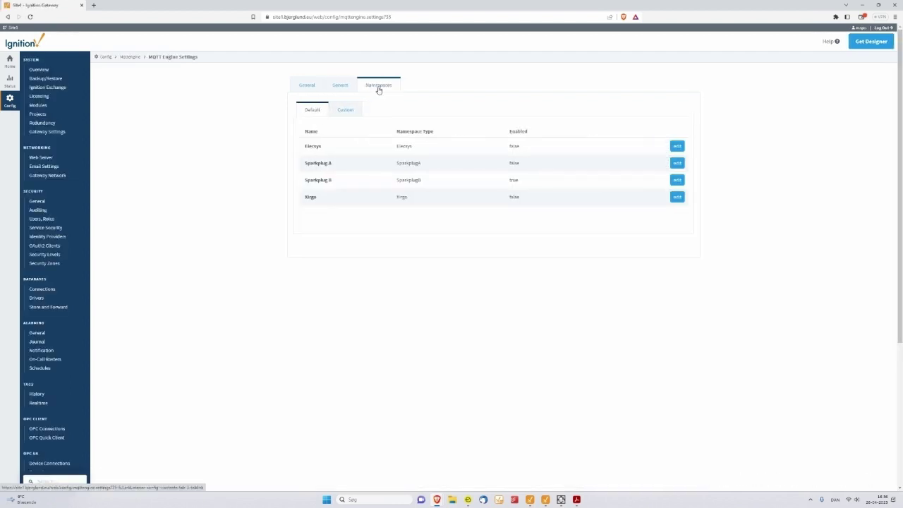
left_click(677, 179)
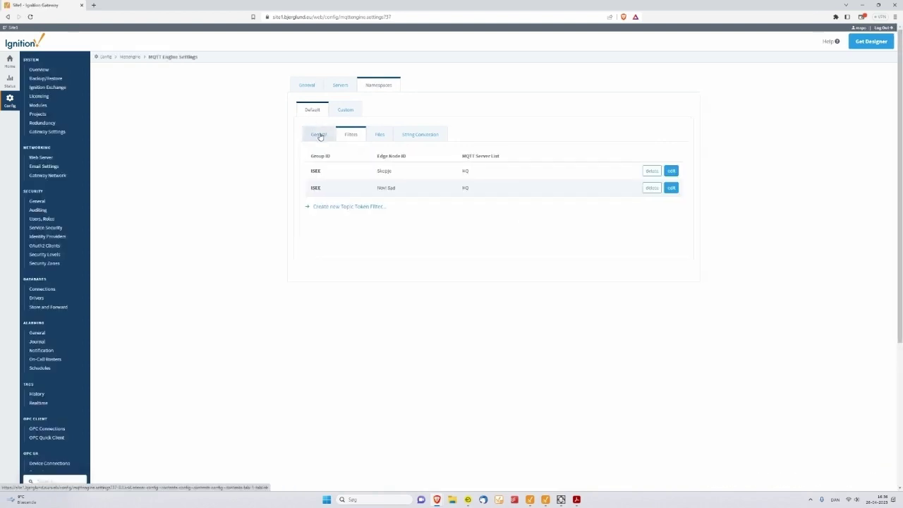
mouse_move(303, 176)
left_mouse_down()
mouse_move(506, 198)
mouse_move(312, 176)
mouse_move(430, 155)
mouse_move(464, 191)
mouse_move(314, 178)
mouse_move(306, 185)
left_mouse_up()
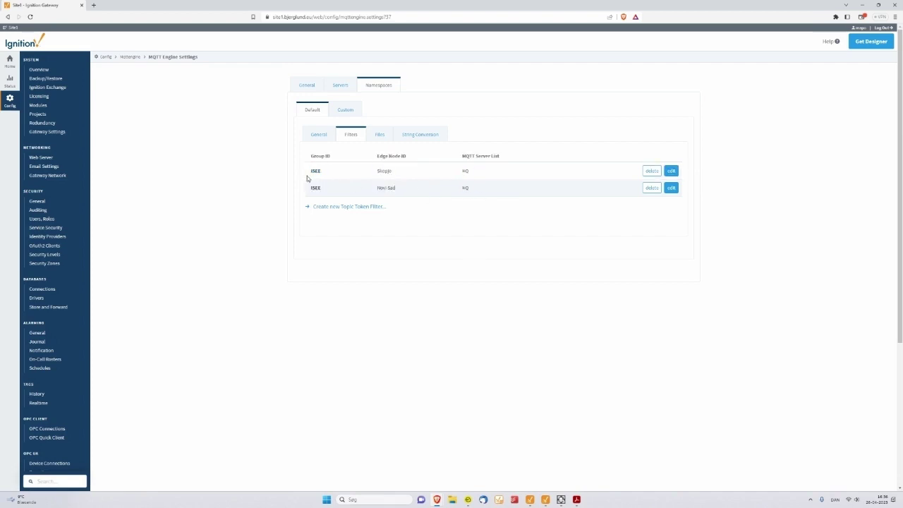
double_click(374, 174)
left_click_drag(372, 188, 396, 188)
Compare the HQ server entry with the Sparkplug B filters' group IDs and edge node IDs
left_click(341, 85)
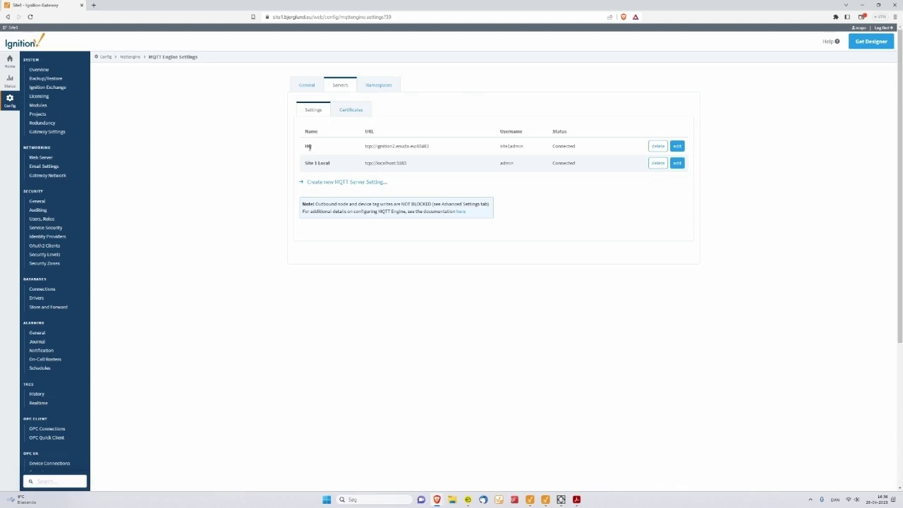
left_click_drag(315, 153, 513, 155)
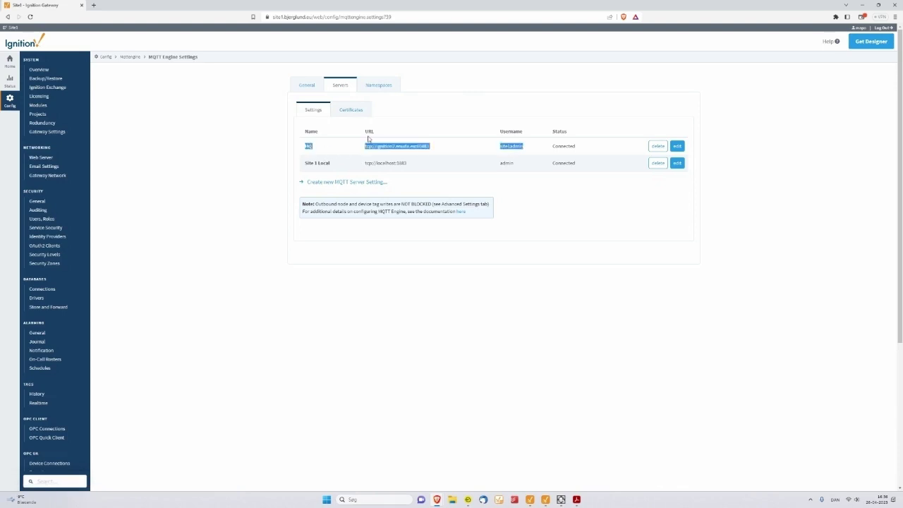
left_click(375, 86)
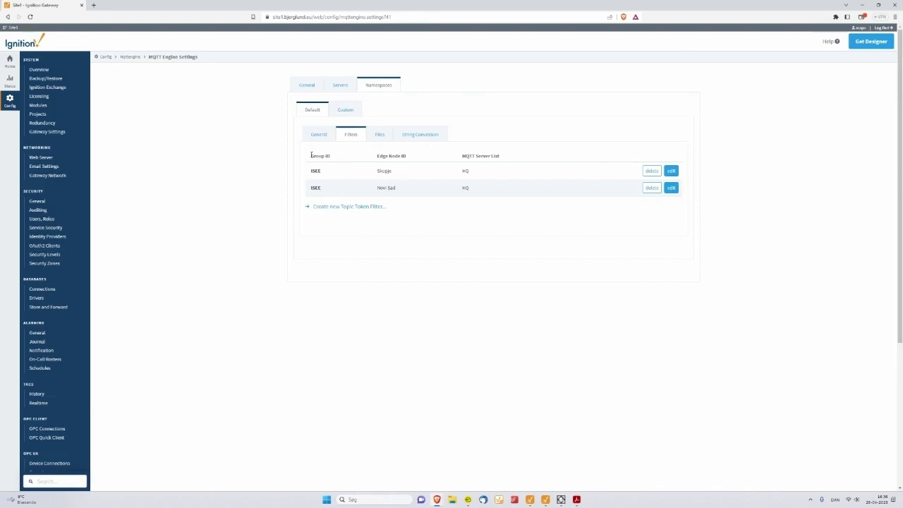
left_click_drag(310, 171, 402, 188)
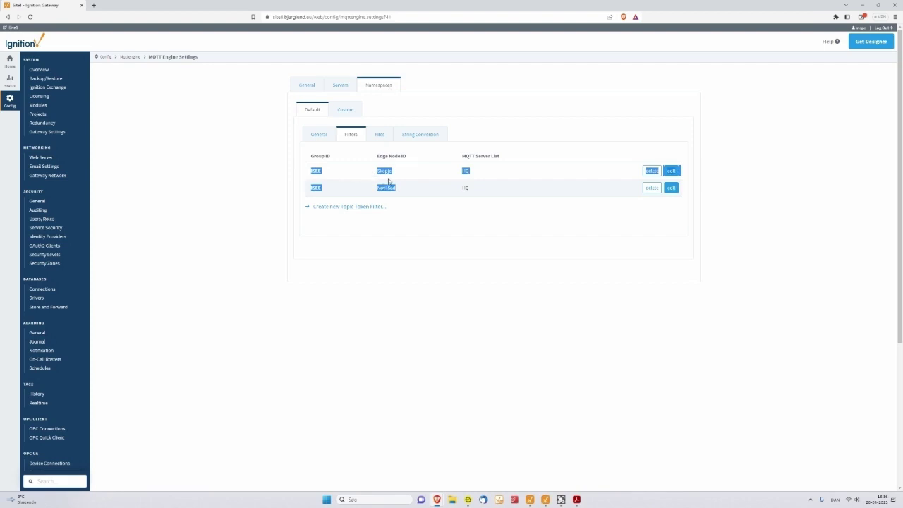
left_click(406, 175)
double_click(314, 173)
double_click(381, 173)
left_click_drag(401, 188, 376, 188)
Switch back to the Site1 Designer and display its MQTT Engine tag provider
left_click(530, 501)
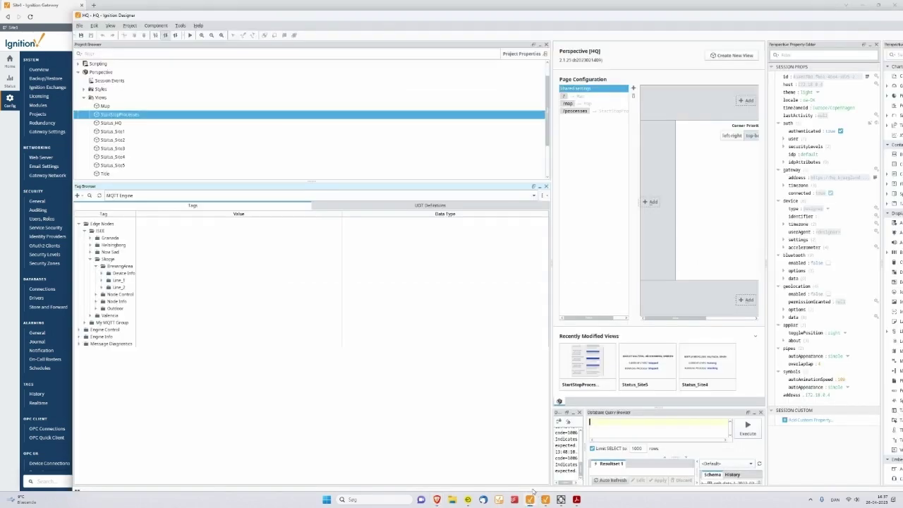
left_click(531, 498)
left_click(12, 227)
left_click(43, 191)
left_click(34, 203)
Under ISEE, expand Novi Sad's BottlingArea to Line_1 and Skopje's BrewingArea to examine the received edge node tags
left_click(12, 226)
left_click(29, 234)
left_click(32, 241)
left_click(19, 234)
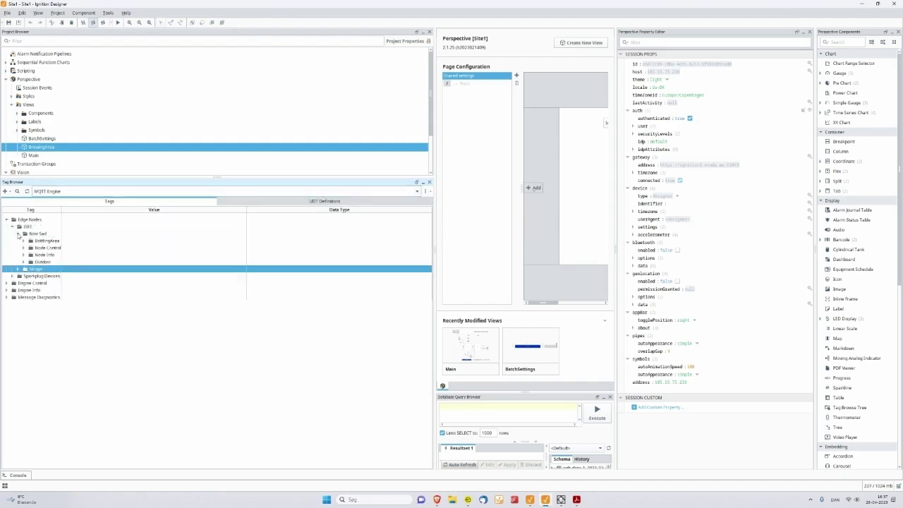
left_click(23, 240)
left_click(32, 254)
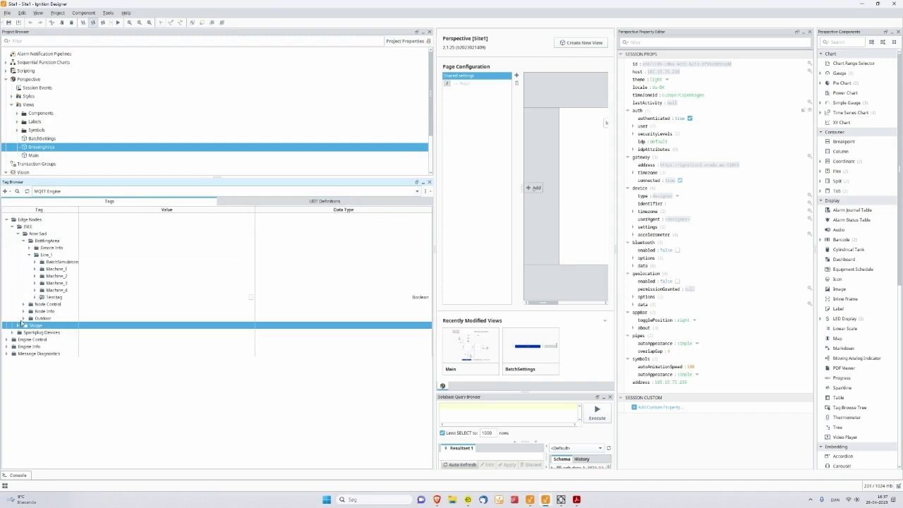
left_click(18, 326)
left_click(24, 332)
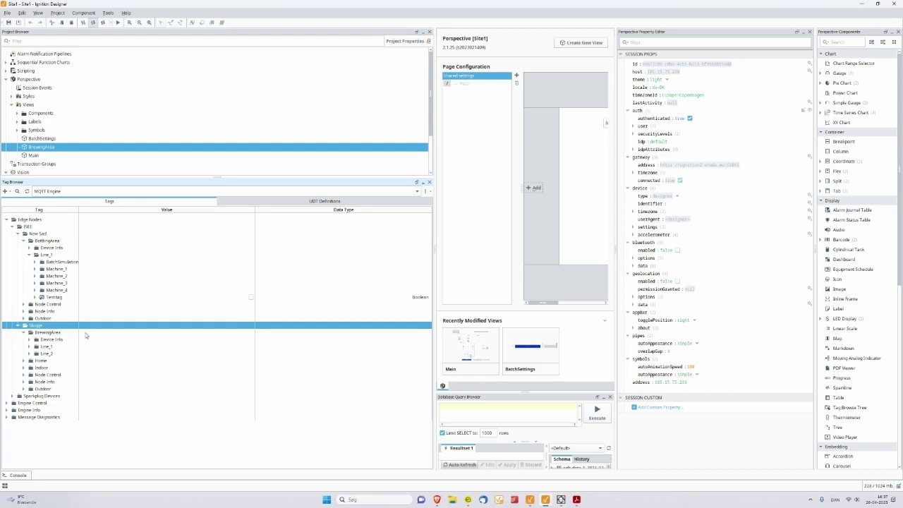
Switch to the browser and display HQ's World Overview map
left_click(483, 499)
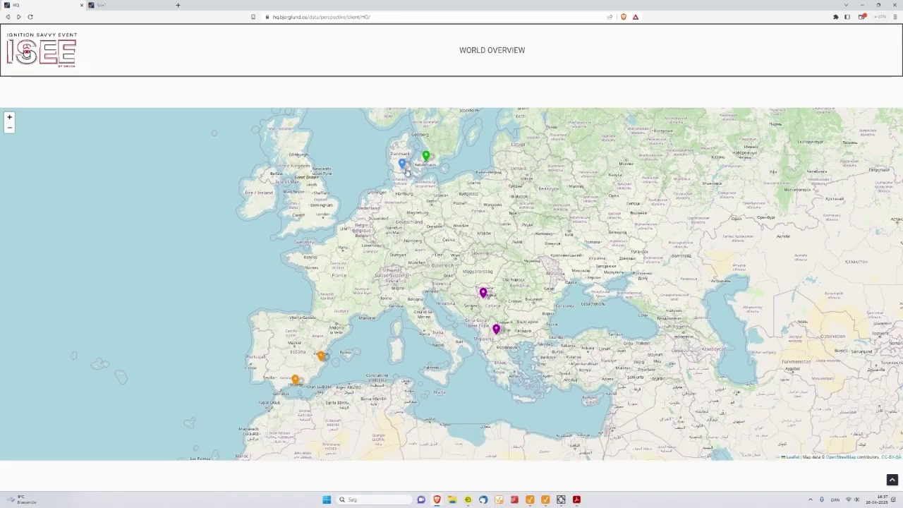